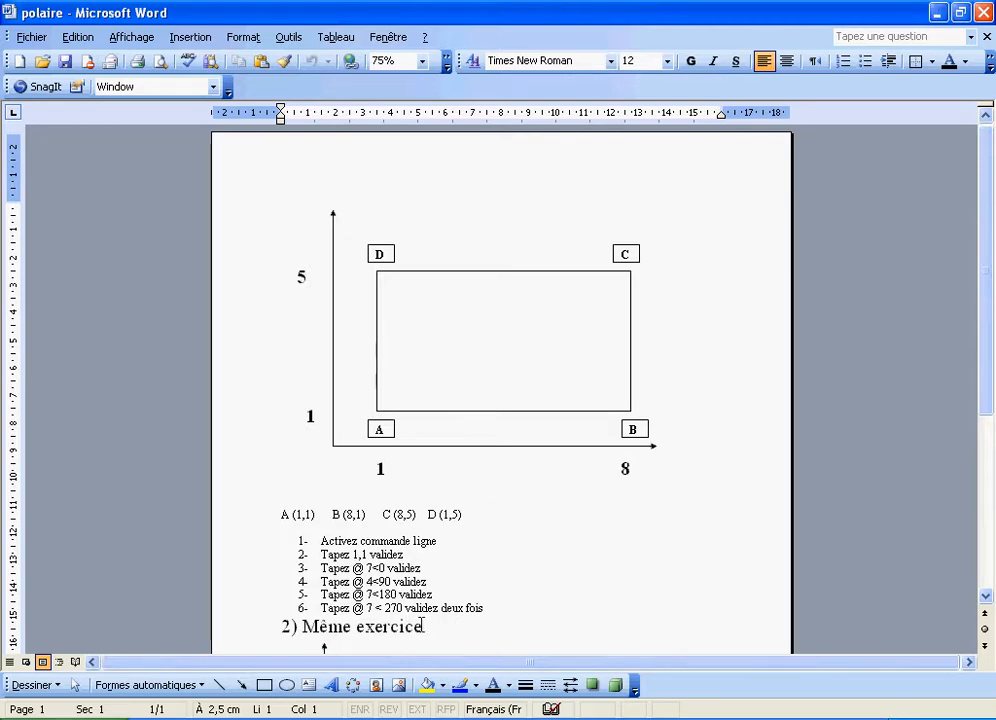
# - Review the corner coordinates A to D below the rectangle diagram and enlarge the document view to 150%
pyautogui.moveTo(985, 296)
pyautogui.mouseDown()
pyautogui.moveTo(985, 338)
pyautogui.moveTo(985, 306)
pyautogui.mouseUp()
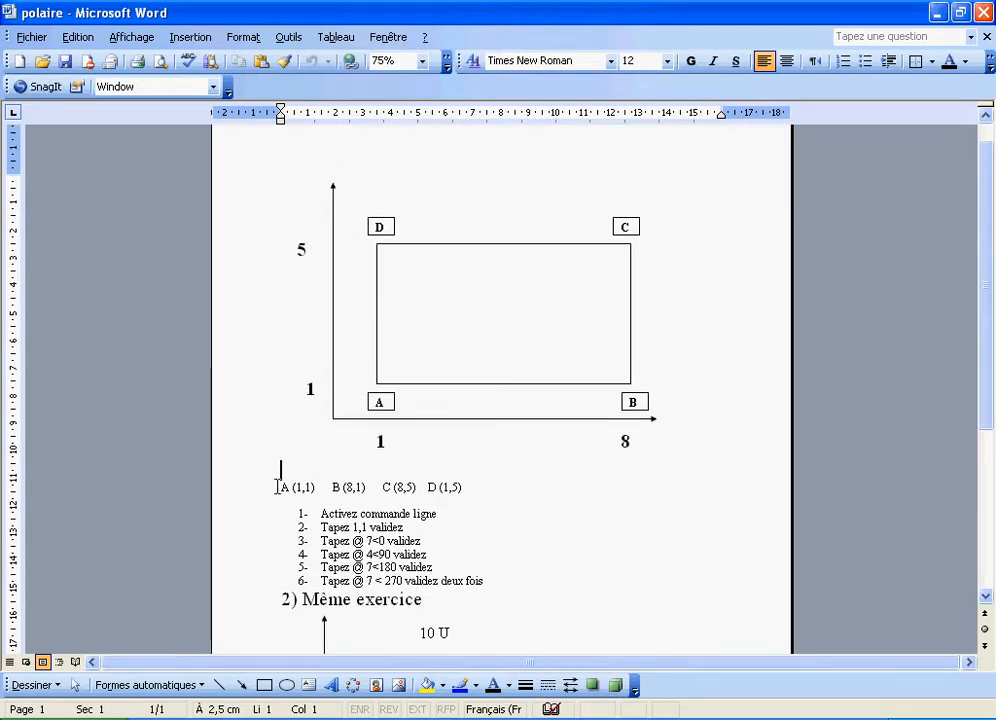
pyautogui.moveTo(283, 487); pyautogui.dragTo(465, 488)
pyautogui.write('A (1,1) B (8,1) C (8,5) D (1,5)')
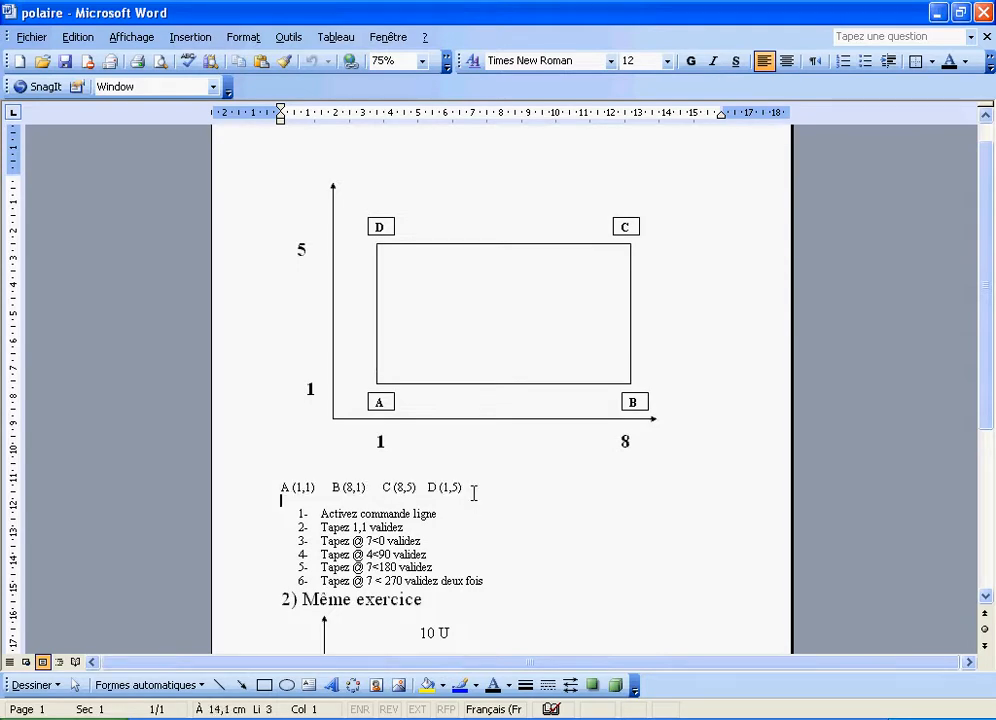
pyautogui.click(422, 61)
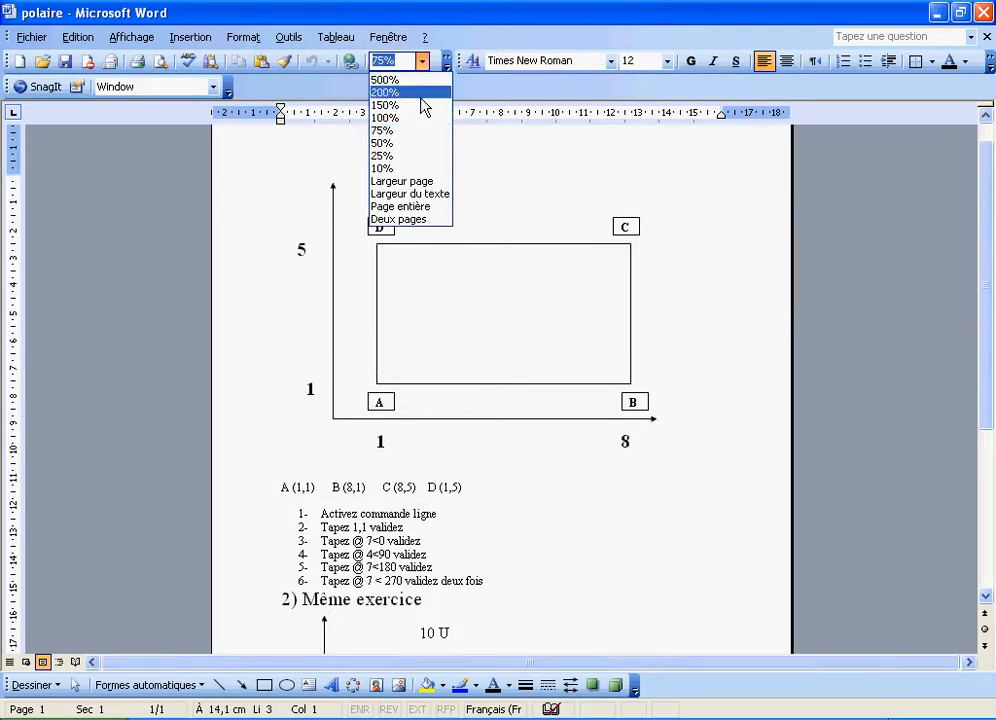
pyautogui.click(412, 105)
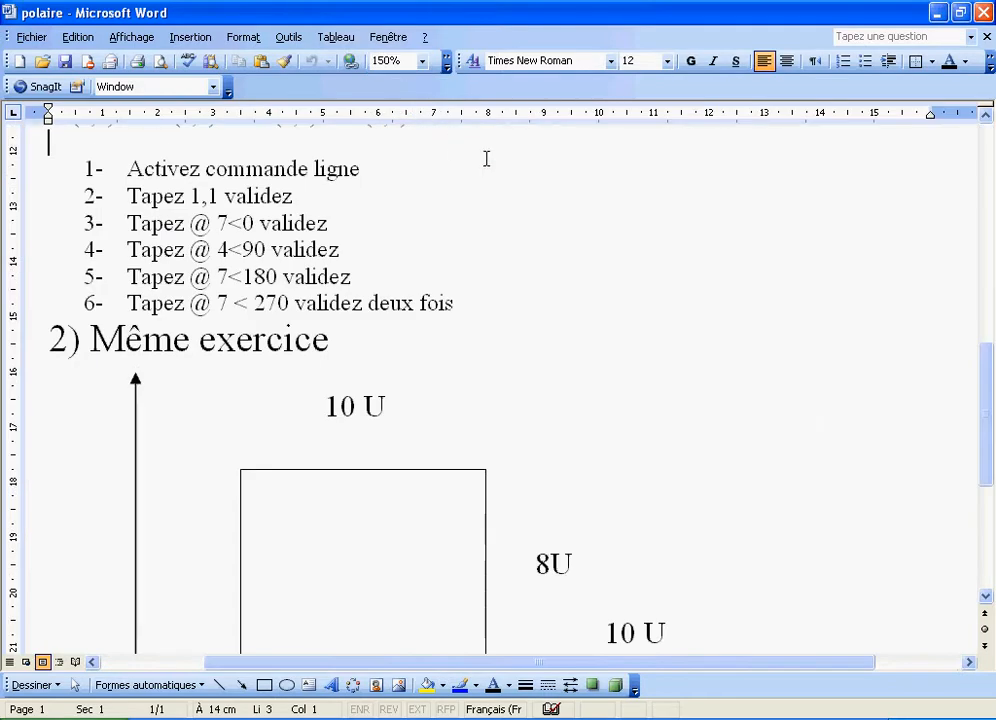
# - Examine the numbered instructions for drawing the rectangle with the line command and relative polar coordinates
pyautogui.scroll(5, 978, 348)
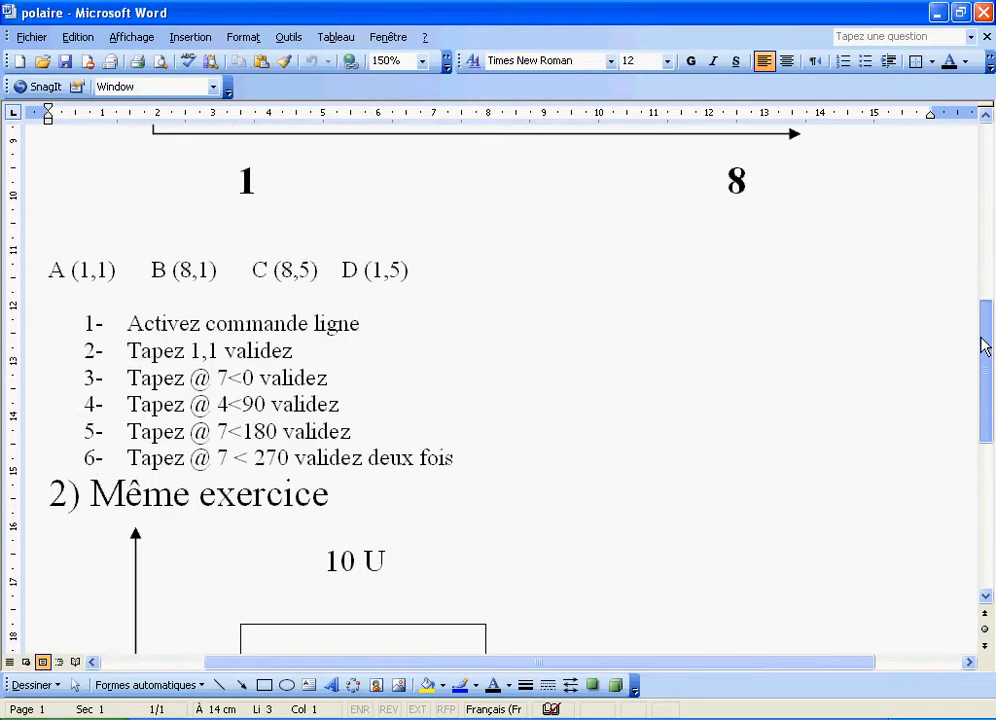
pyautogui.scroll(-2, 975, 315)
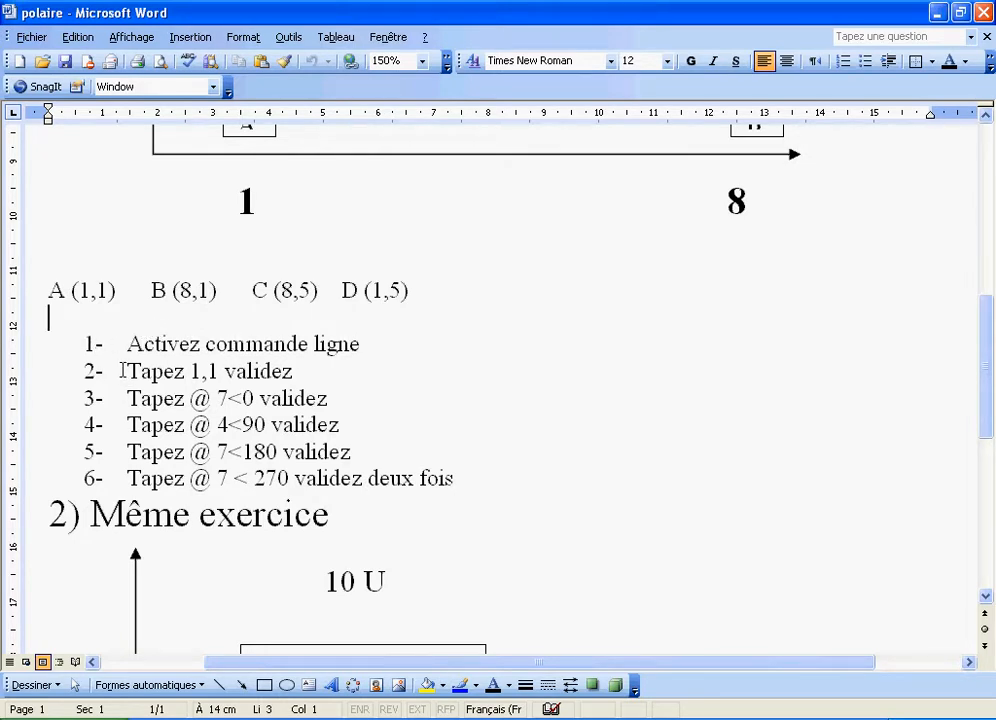
pyautogui.moveTo(125, 371); pyautogui.dragTo(299, 381)
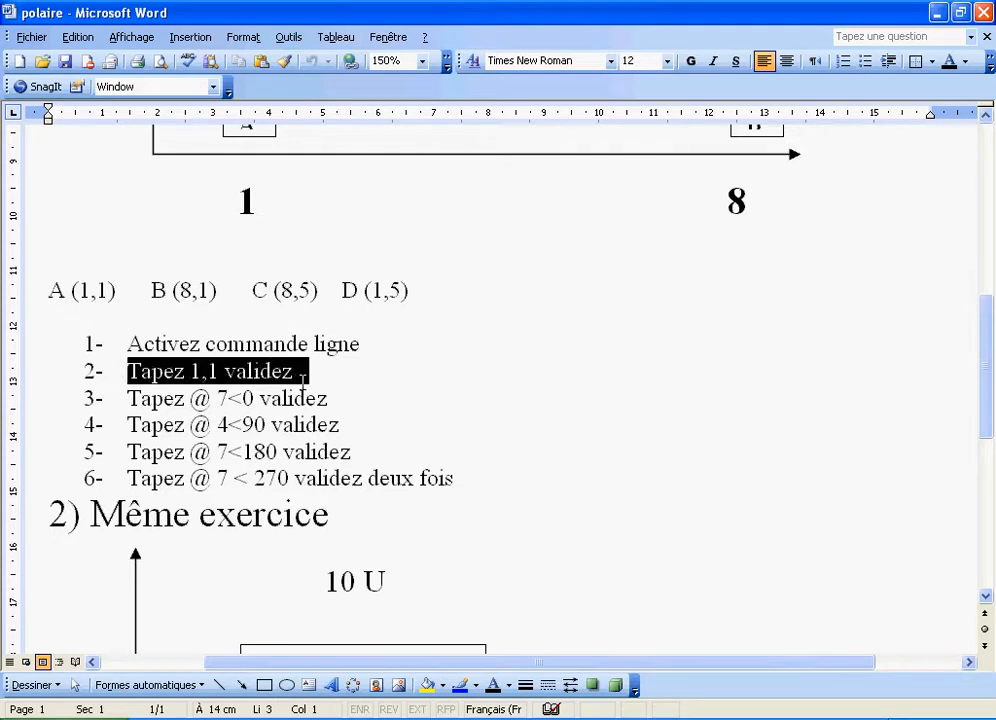
pyautogui.moveTo(986, 318)
pyautogui.mouseDown()
pyautogui.moveTo(986, 285)
pyautogui.moveTo(984, 297)
pyautogui.mouseUp()
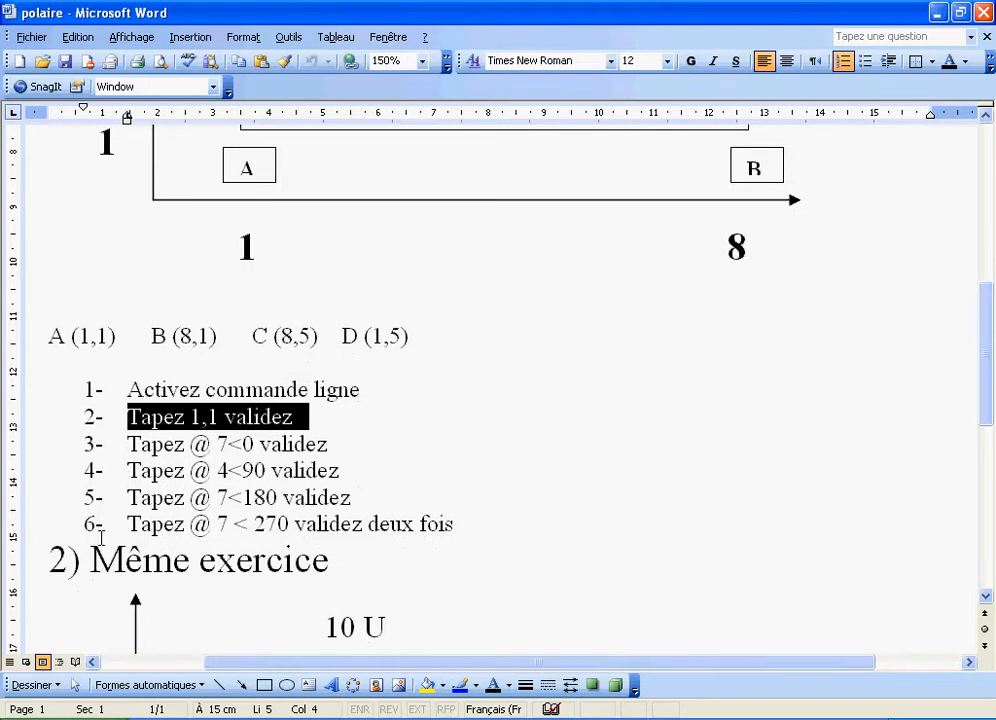
pyautogui.moveTo(129, 443); pyautogui.dragTo(349, 438)
pyautogui.moveTo(128, 469); pyautogui.dragTo(320, 481)
pyautogui.click(352, 474)
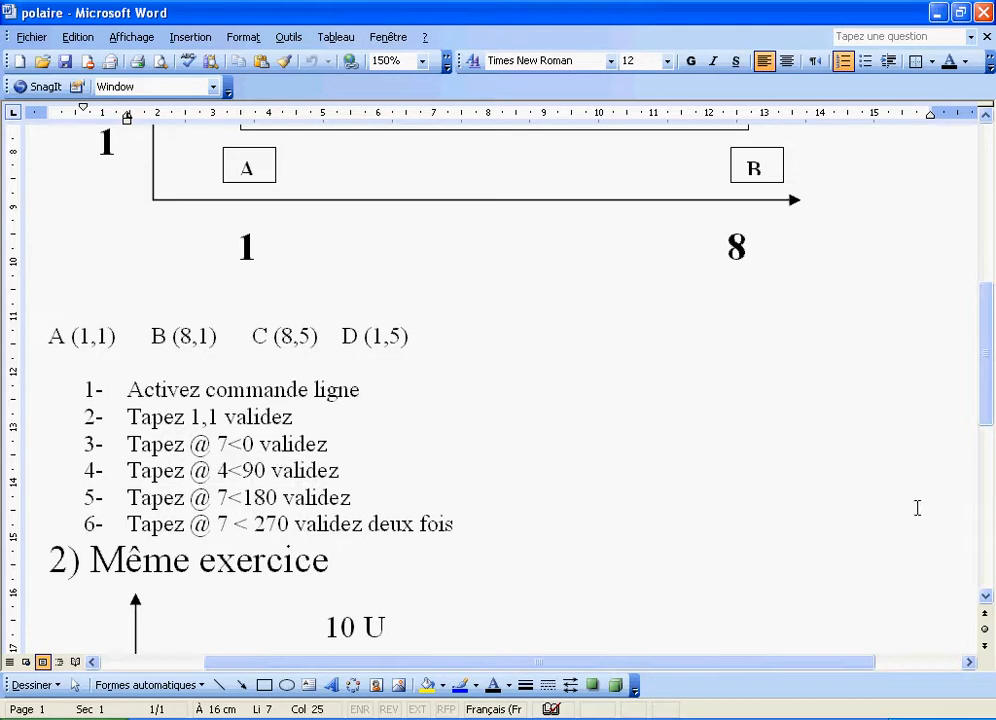
pyautogui.moveTo(987, 387); pyautogui.dragTo(989, 402)
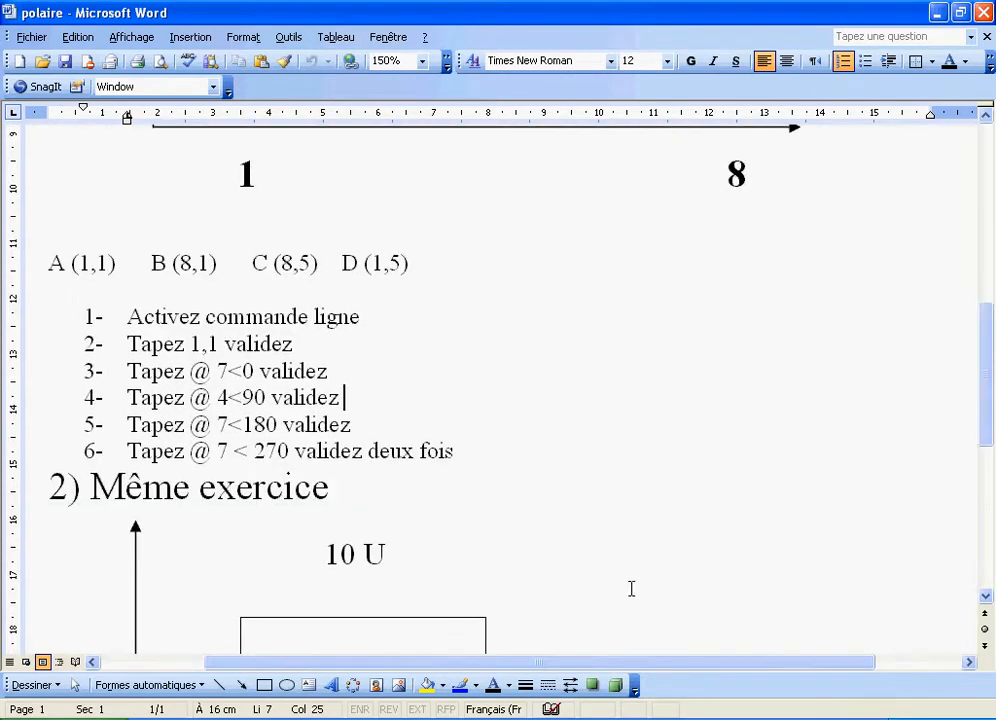
# - Switch to AutoCAD and create a new drawing from the acad template
pyautogui.hotkey('alt', 'Tab')
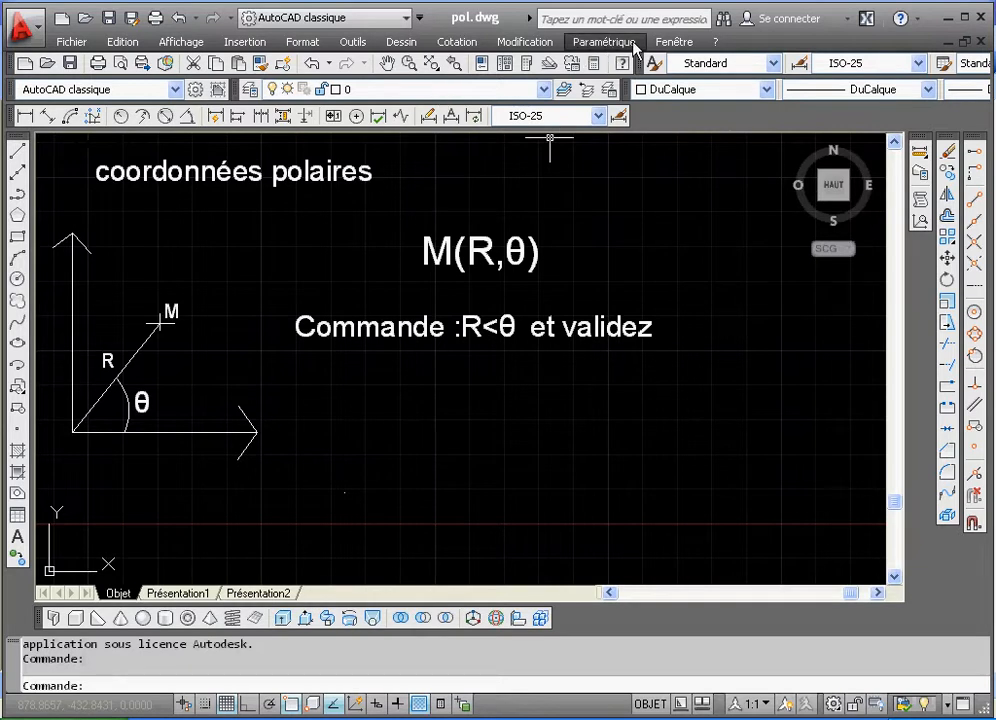
pyautogui.click(25, 64)
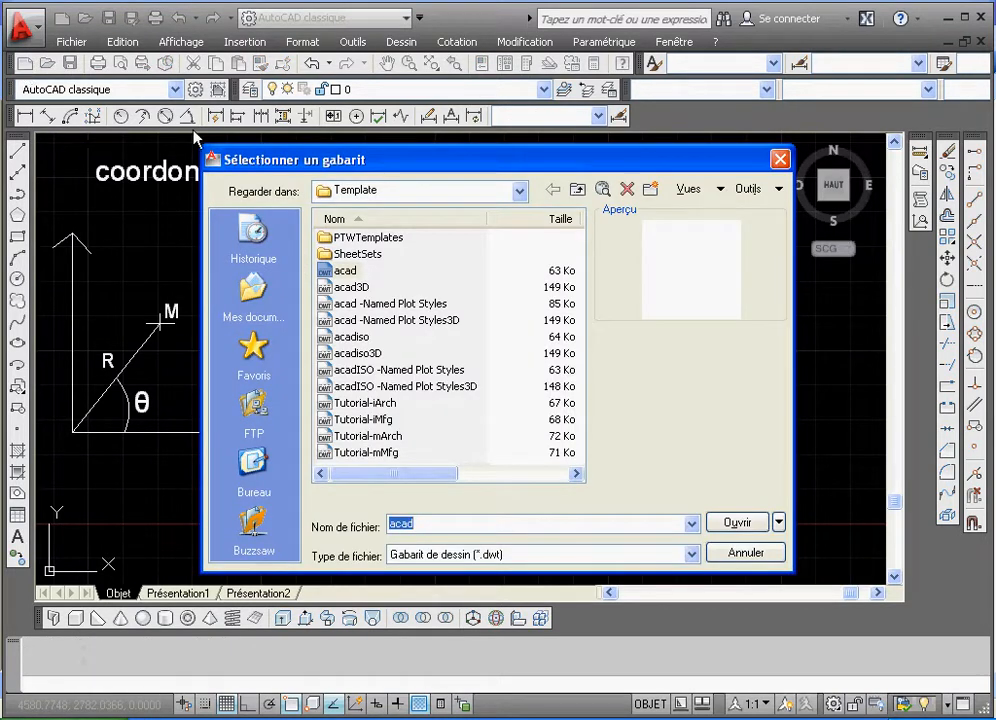
pyautogui.click(327, 272)
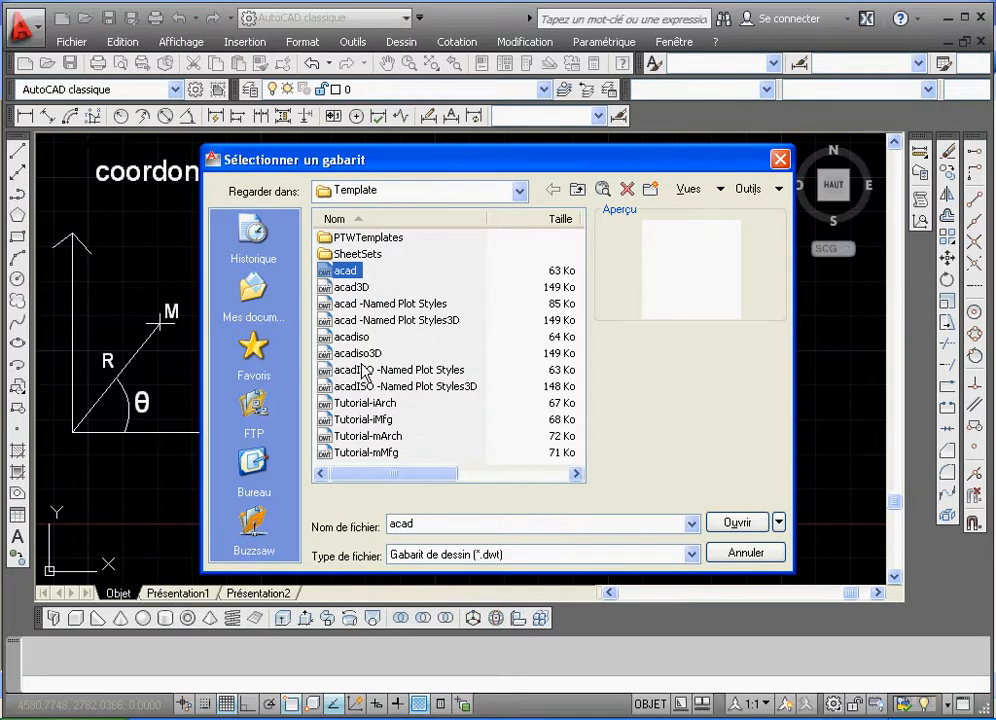
pyautogui.click(736, 528)
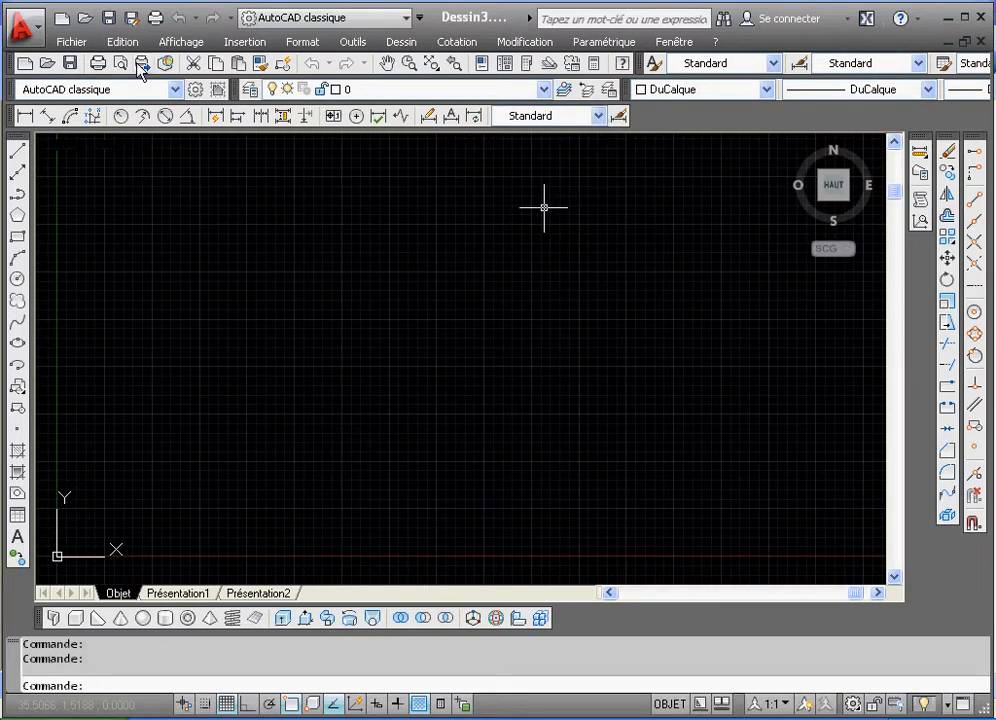
# - Start a line in AutoCAD with its first point at 1,1, consulting instruction 2 of the Word exercise for the coordinates
pyautogui.click(18, 151)
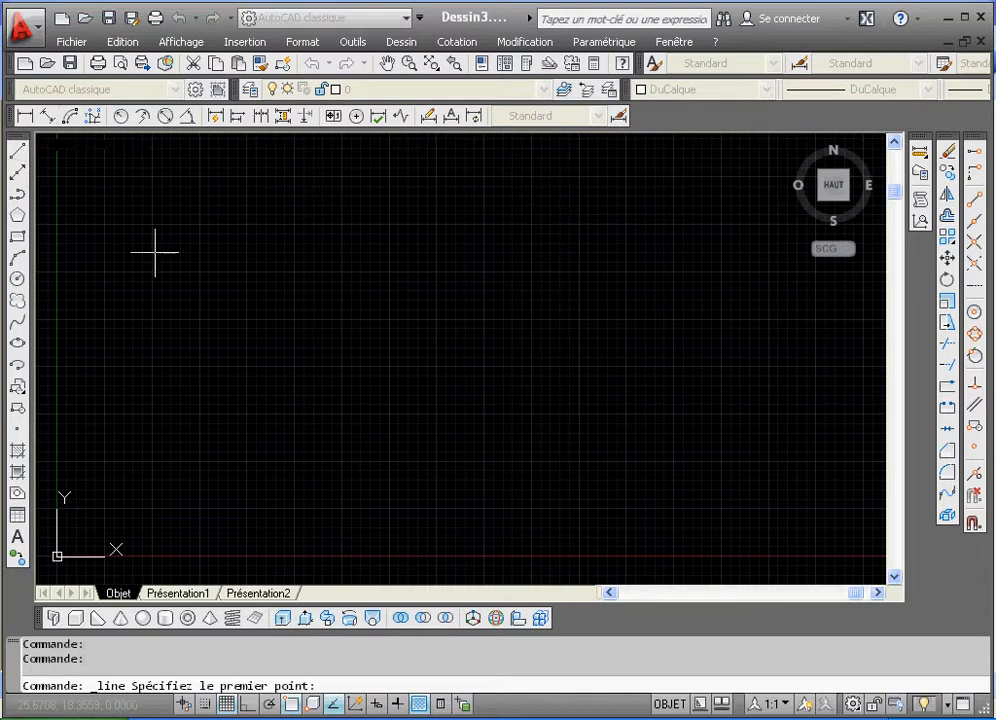
pyautogui.click(318, 717)
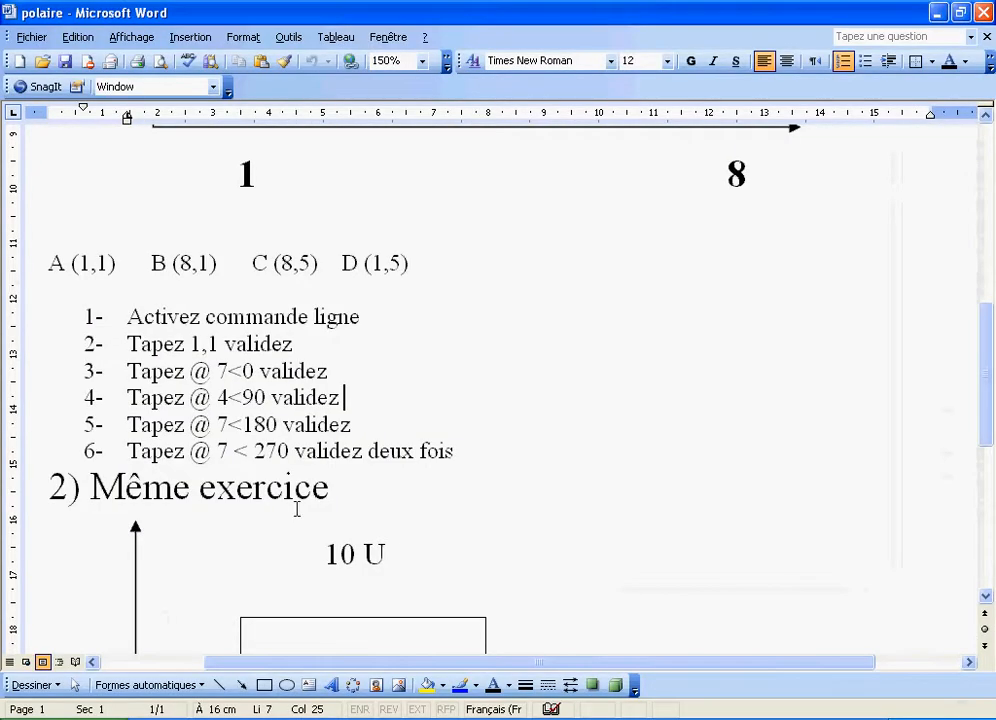
pyautogui.click(200, 713)
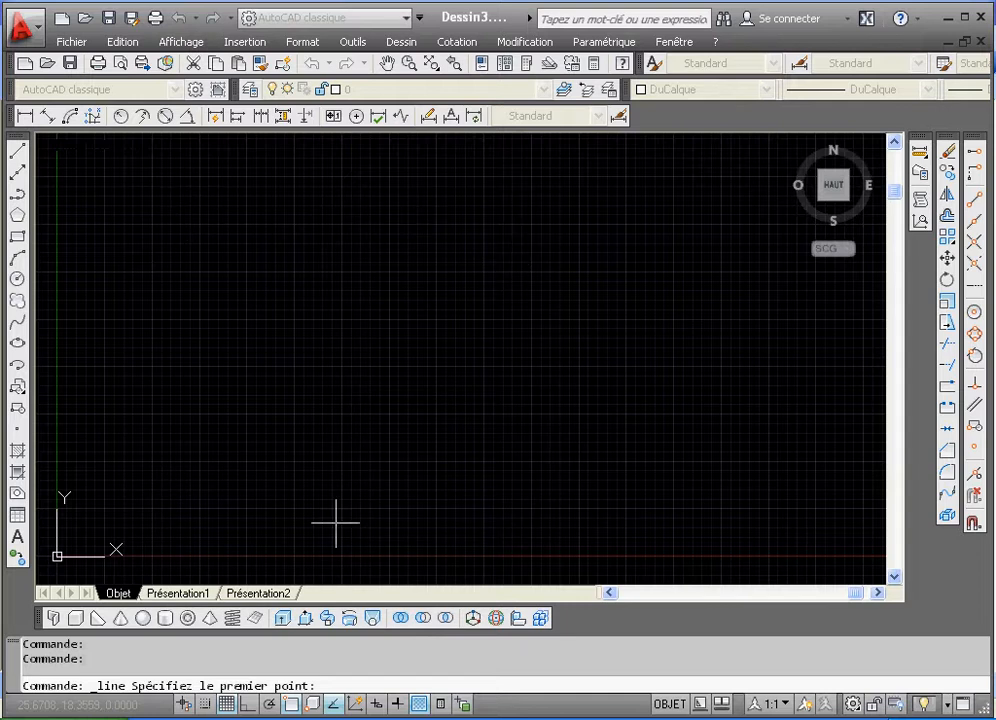
pyautogui.hotkey('alt', 'Tab')
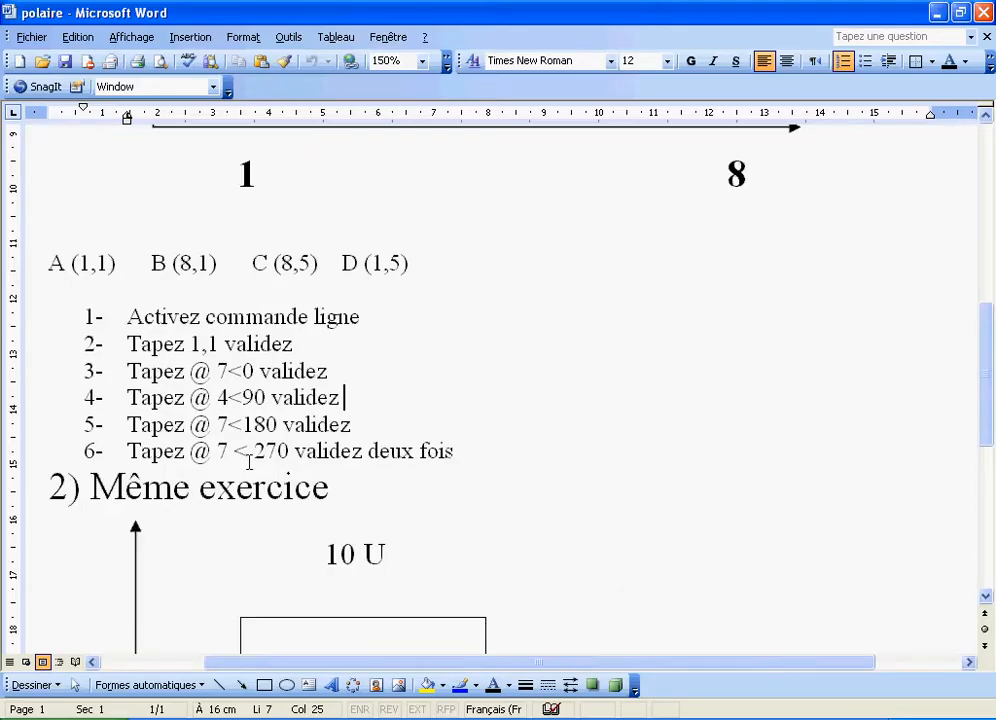
pyautogui.moveTo(218, 345); pyautogui.dragTo(191, 344)
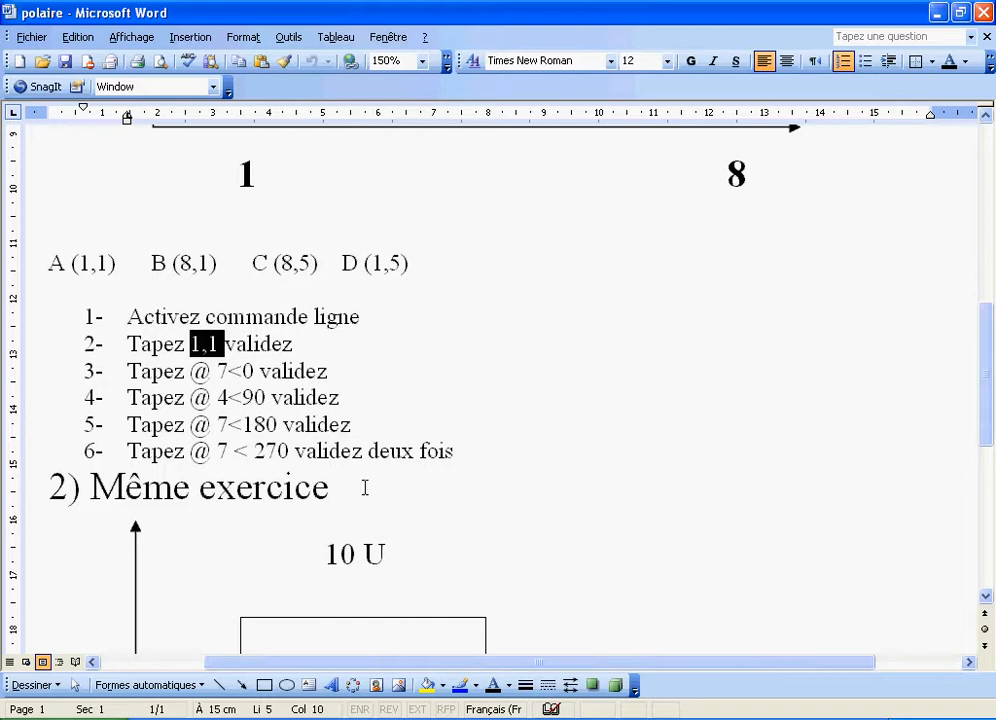
pyautogui.hotkey('alt', 'Tab')
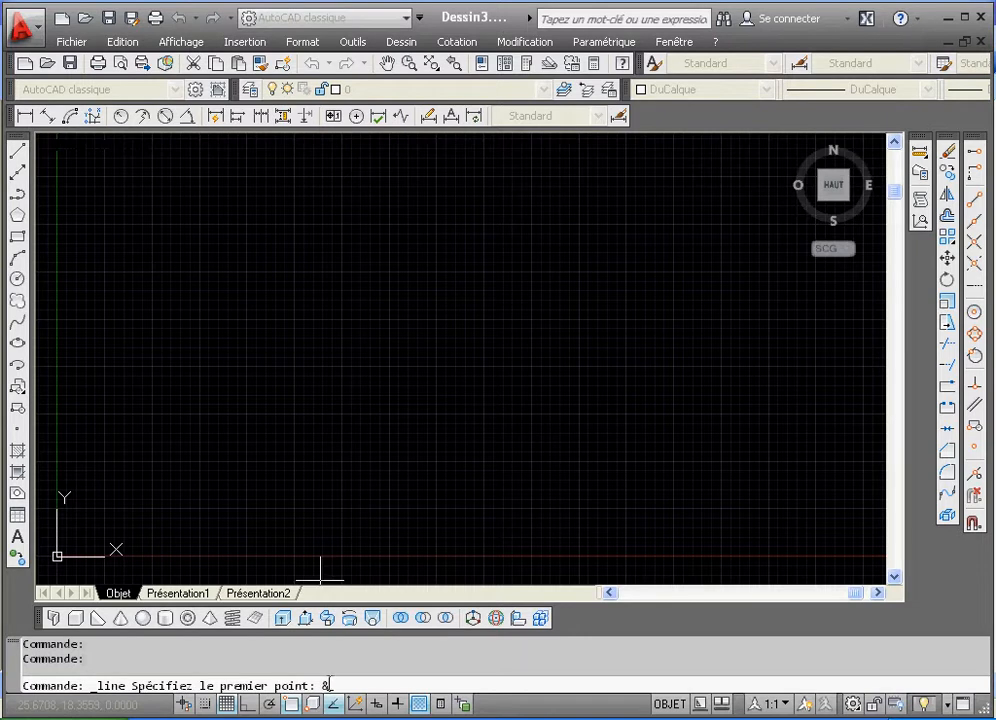
pyautogui.press('capslock')
pyautogui.write('1')
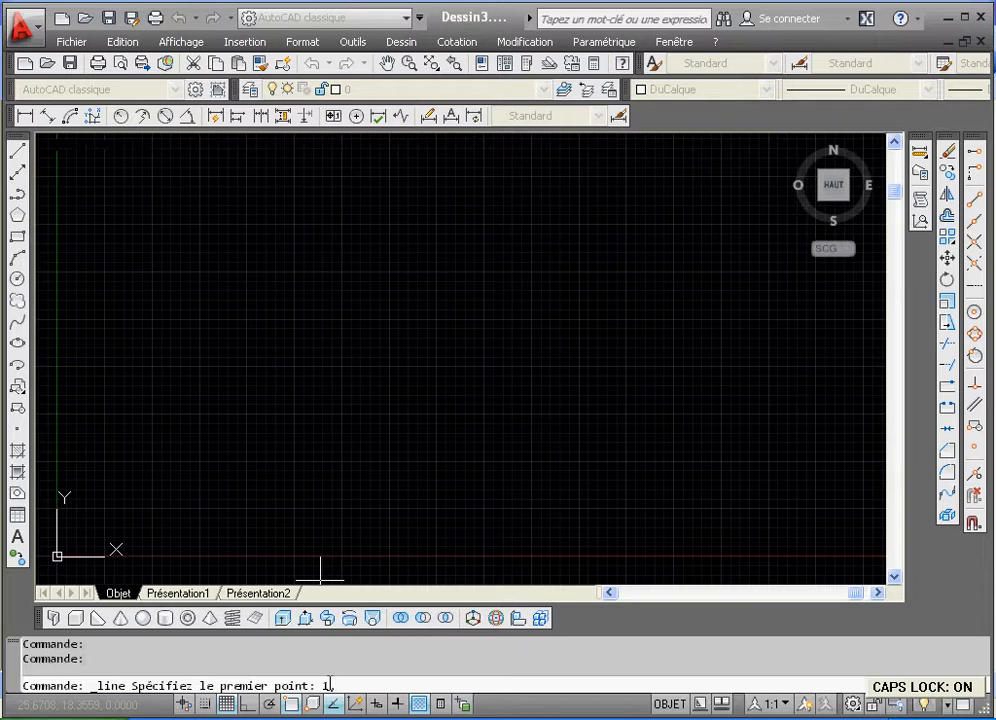
pyautogui.write(',')
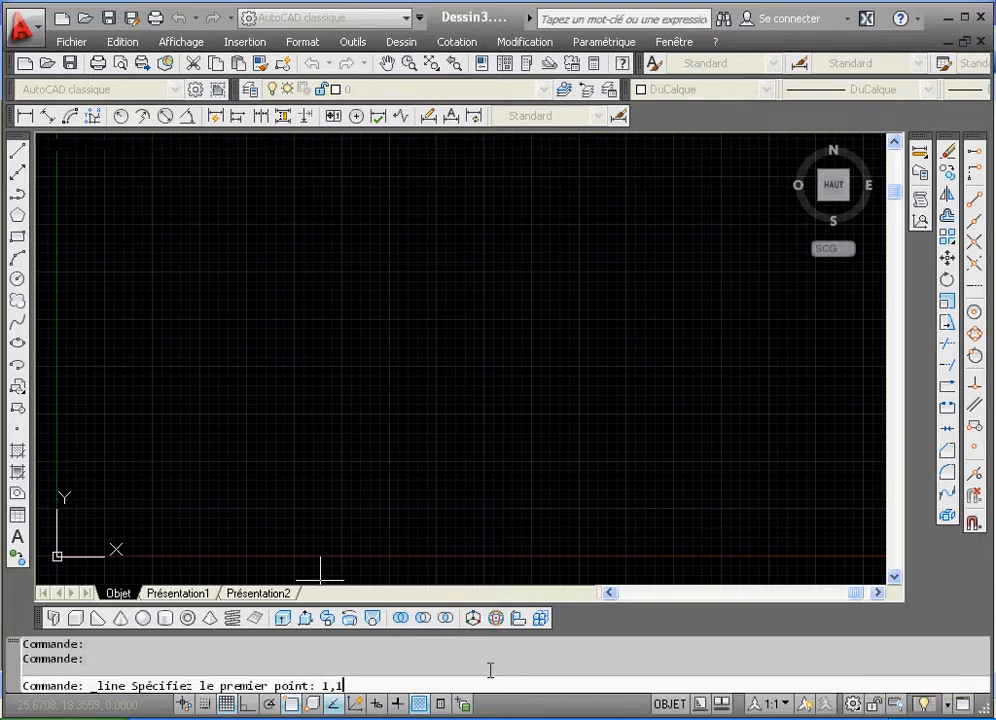
pyautogui.write('1')
pyautogui.press('Return')
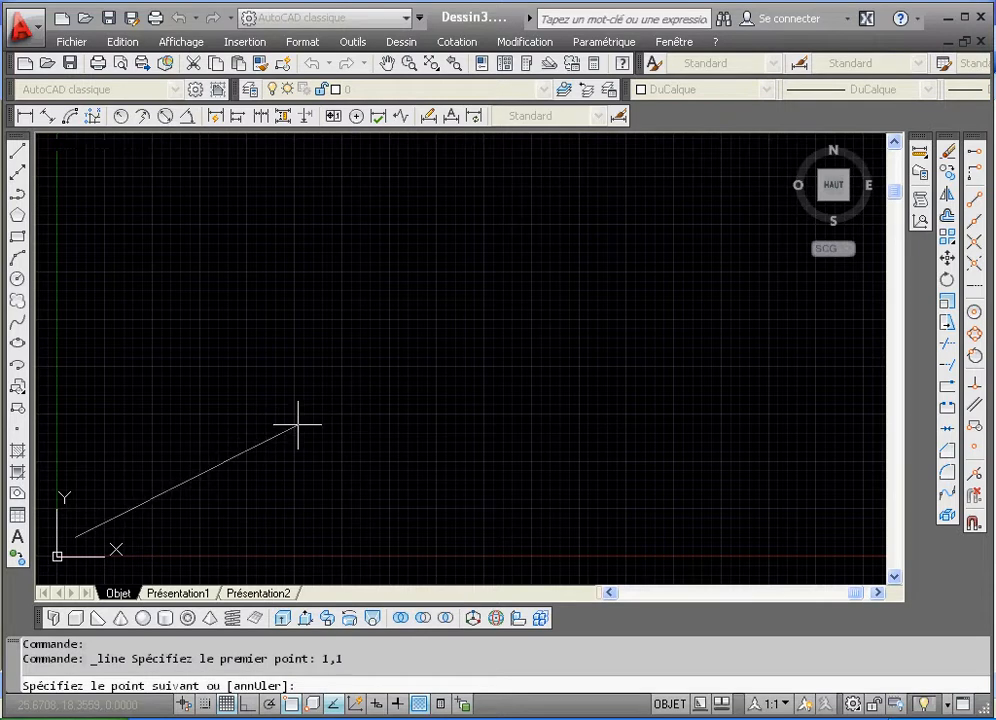
# - Switch to the Word document and draw a straight line in the diagram from the axes' origin to rectangle corner B
pyautogui.hotkey('alt', 'Tab')
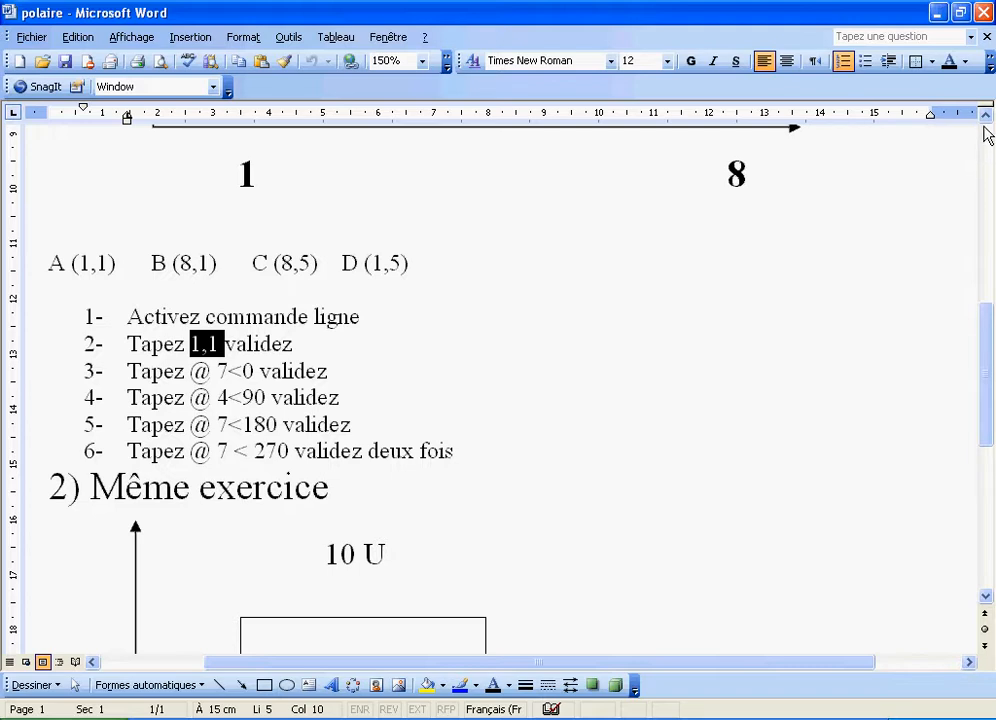
pyautogui.scroll(5, 986, 130)
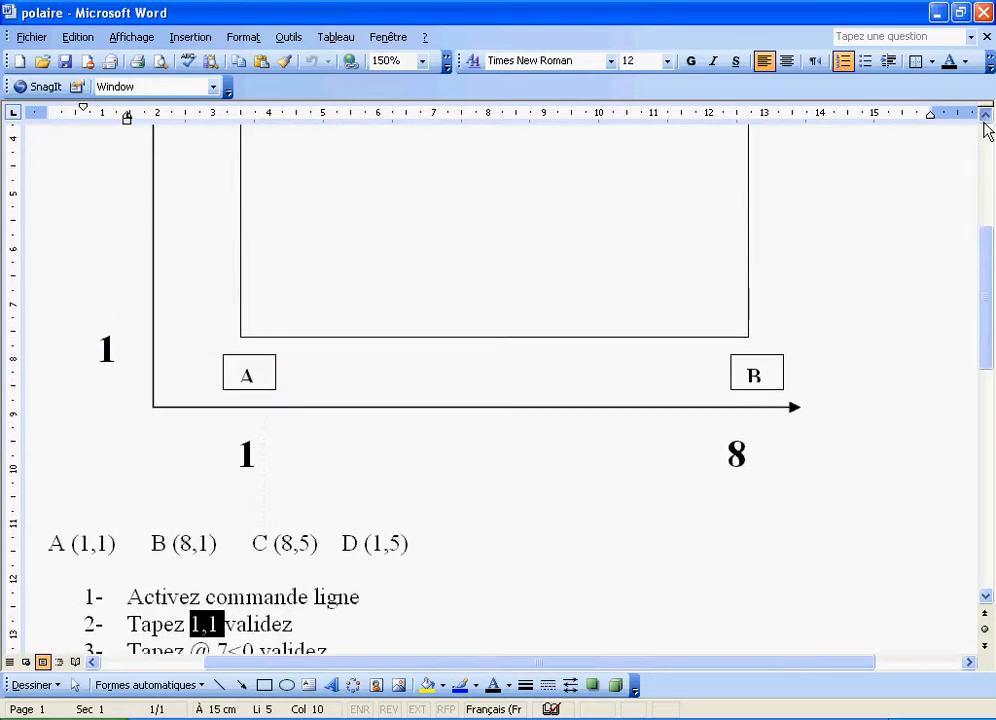
pyautogui.scroll(3, 986, 130)
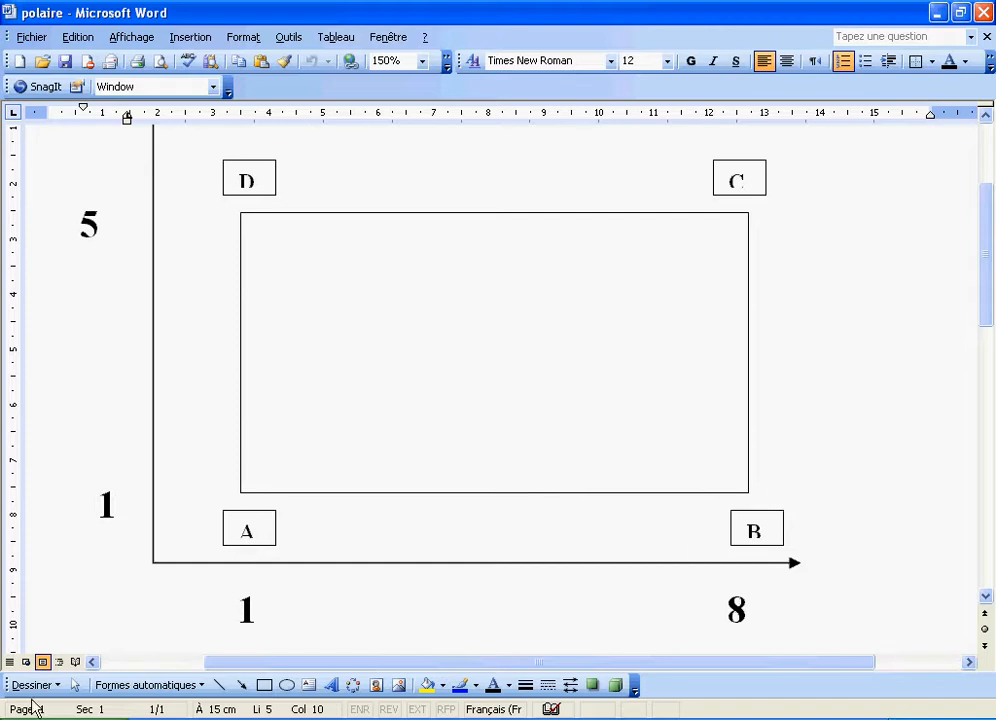
pyautogui.click(219, 685)
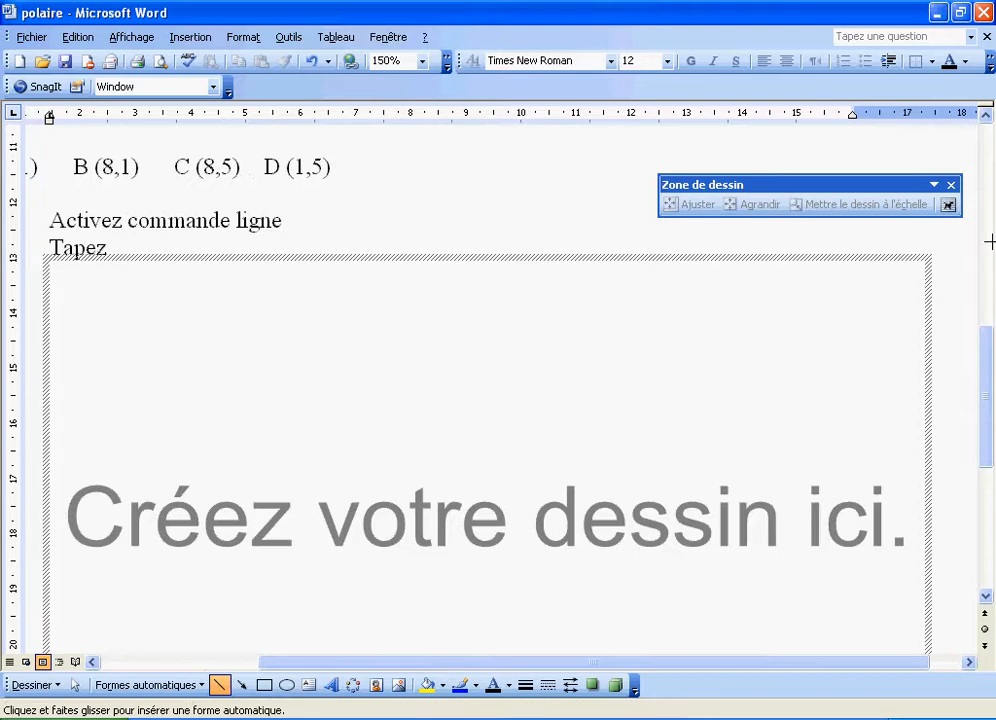
pyautogui.moveTo(985, 365); pyautogui.dragTo(993, 210)
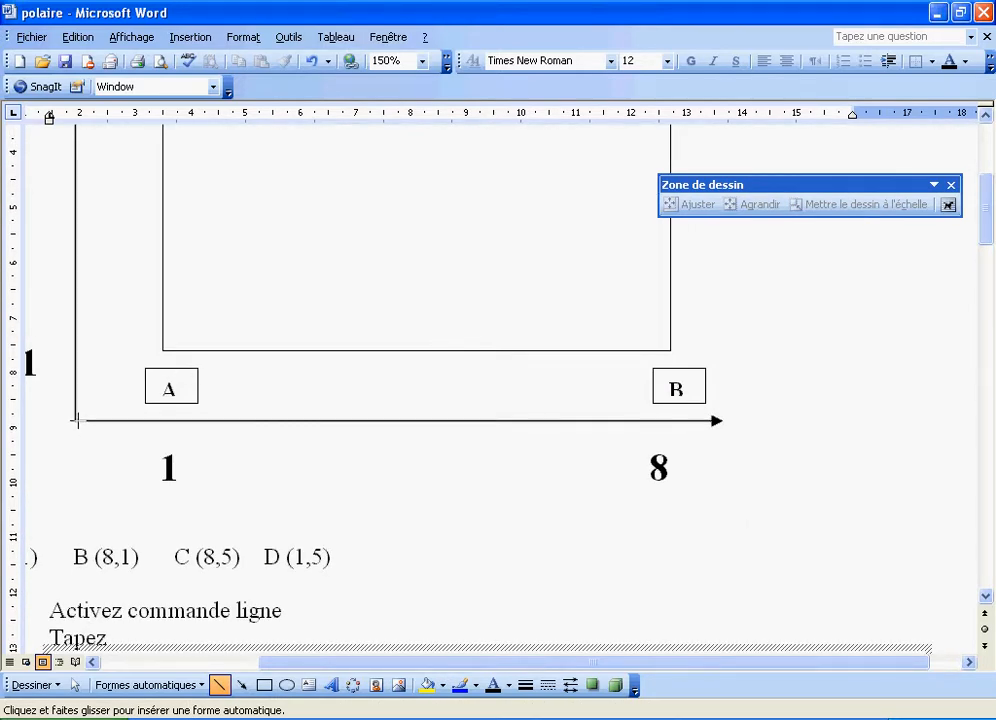
pyautogui.moveTo(85, 423); pyautogui.dragTo(666, 352)
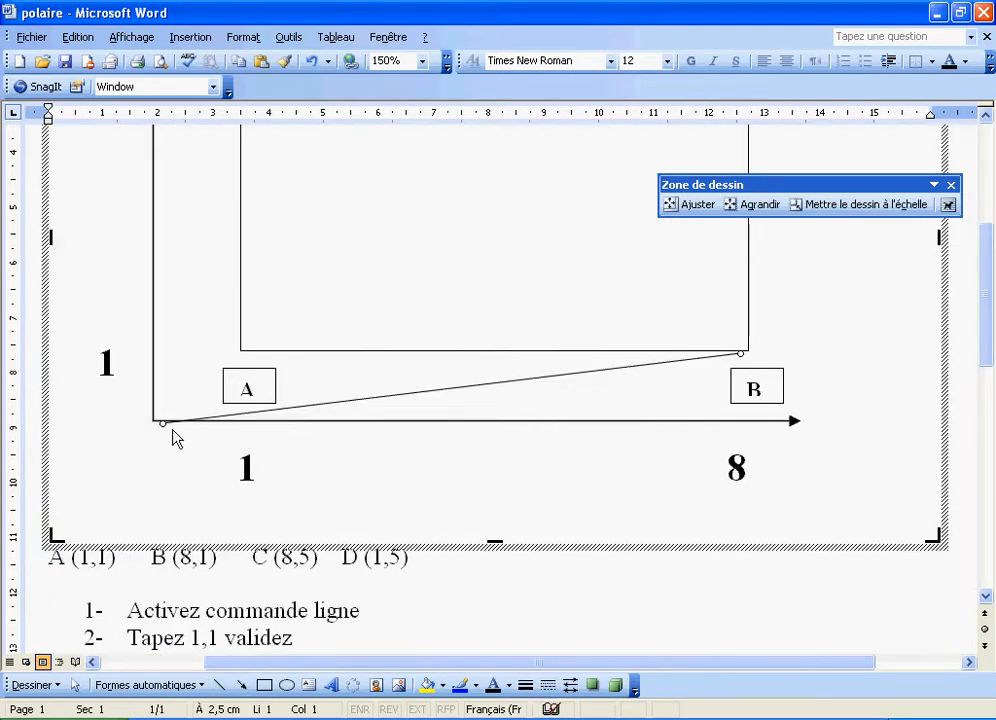
pyautogui.moveTo(163, 423); pyautogui.dragTo(154, 421)
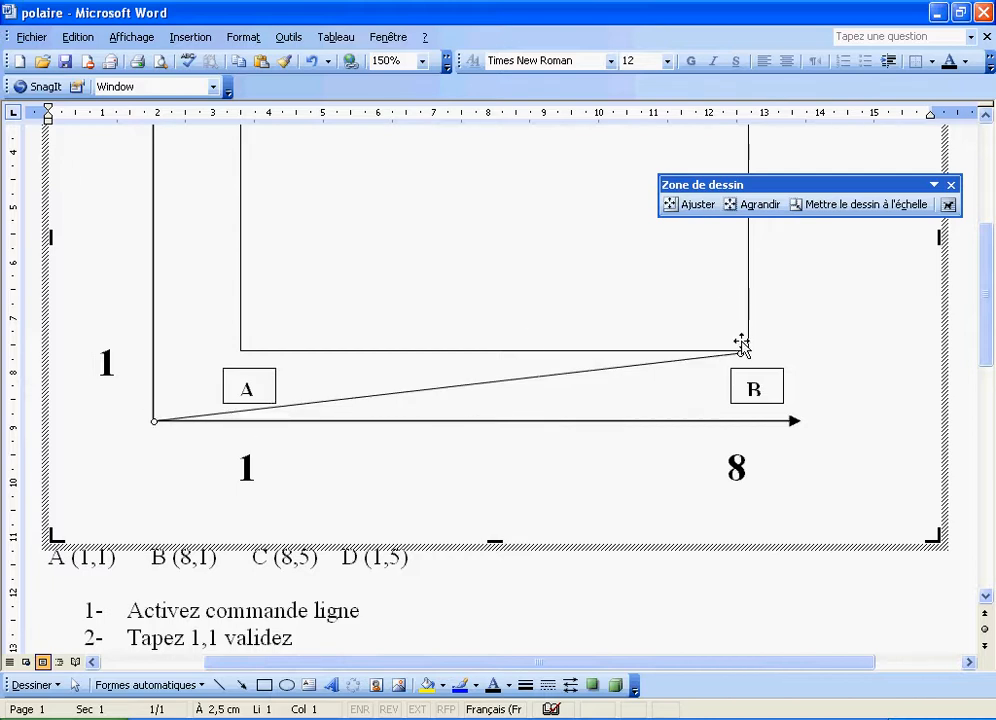
pyautogui.moveTo(740, 352); pyautogui.dragTo(749, 351)
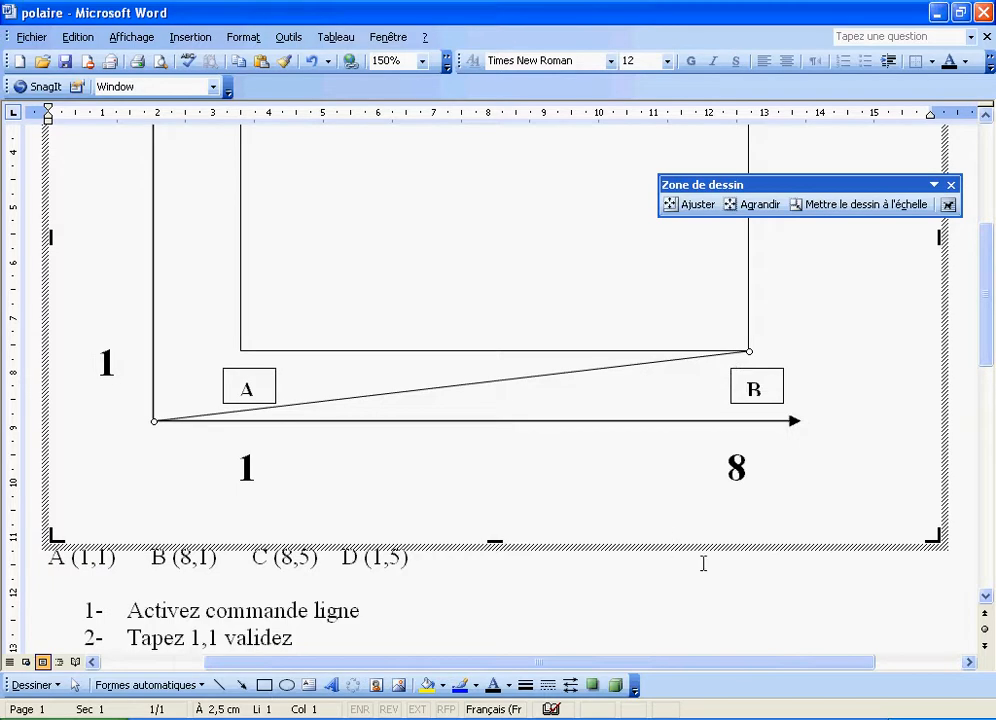
pyautogui.click(700, 594)
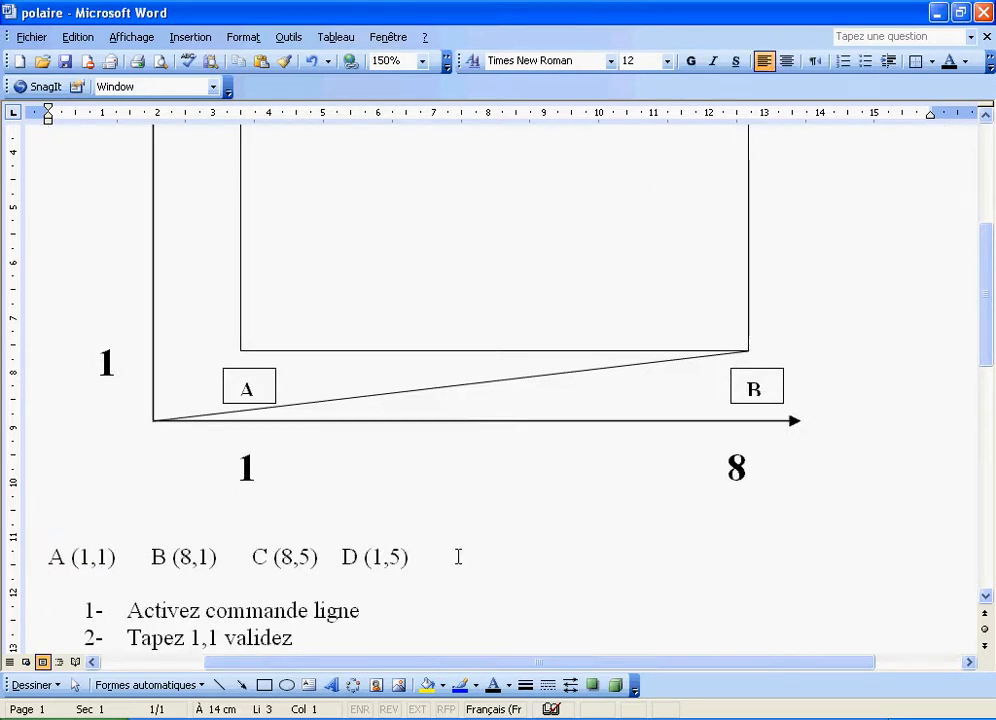
# - Delete the slanted line between the origin and corner B from the diagram
pyautogui.moveTo(990, 340); pyautogui.dragTo(990, 318)
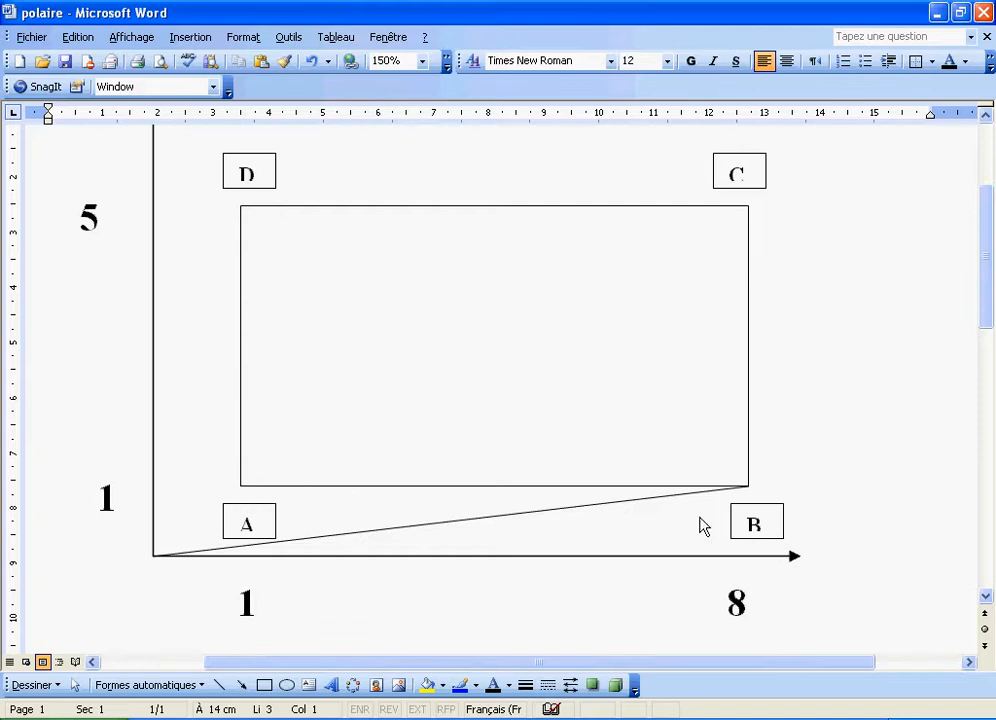
pyautogui.click(676, 495)
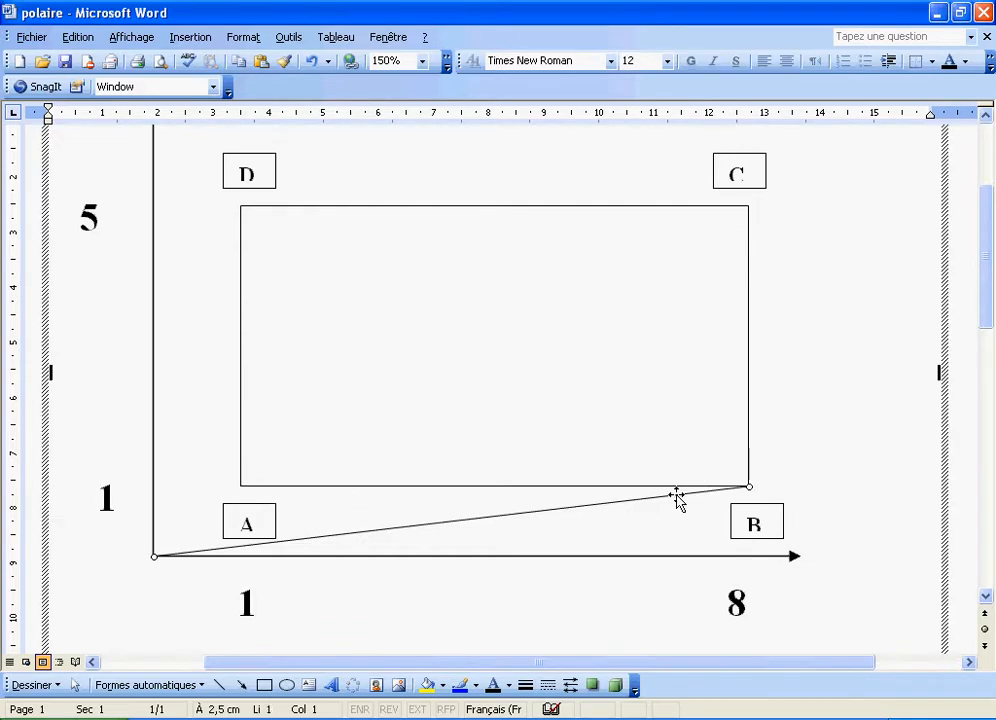
pyautogui.press('Delete')
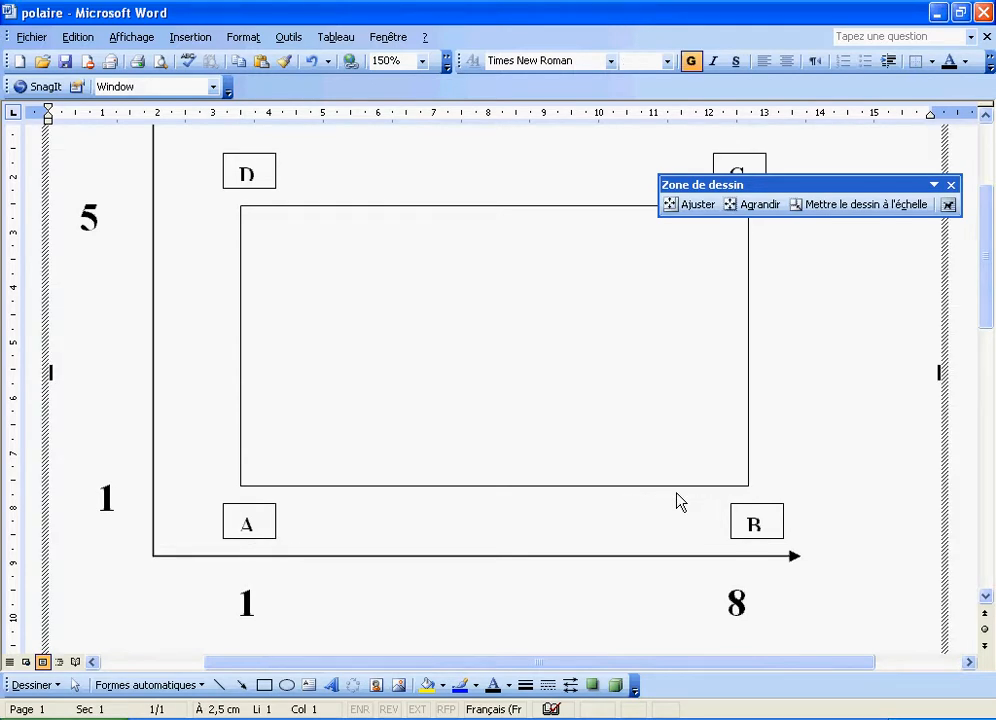
# - Consult instruction 3 below the Word diagram and select the angle value 0 in its coordinate "@ 7<0"
pyautogui.click(960, 502)
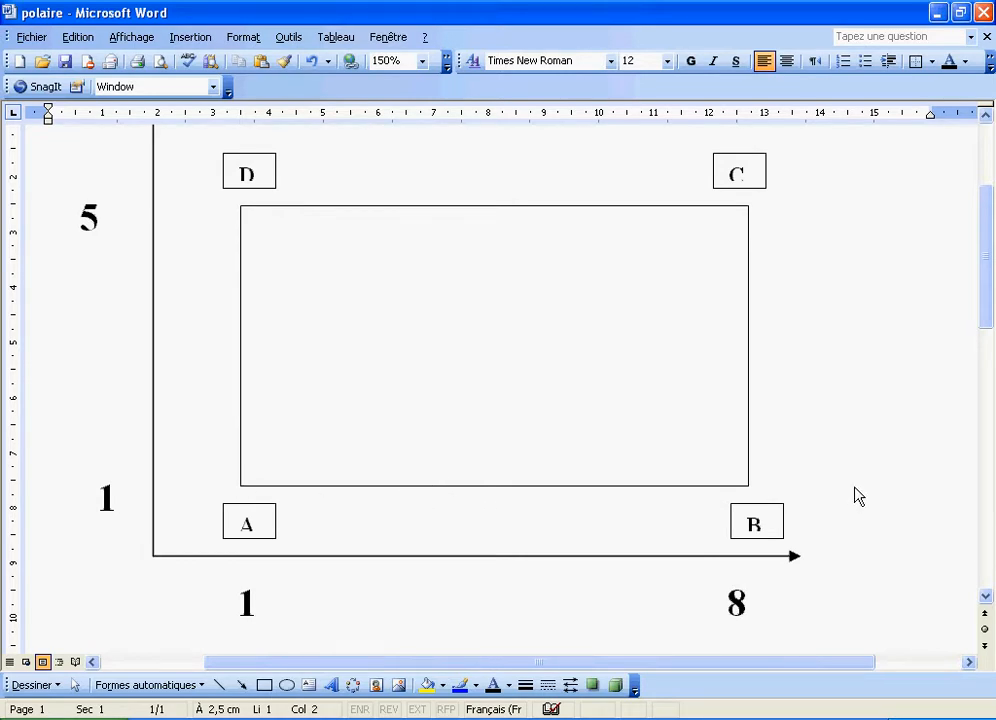
pyautogui.moveTo(985, 253); pyautogui.dragTo(989, 317)
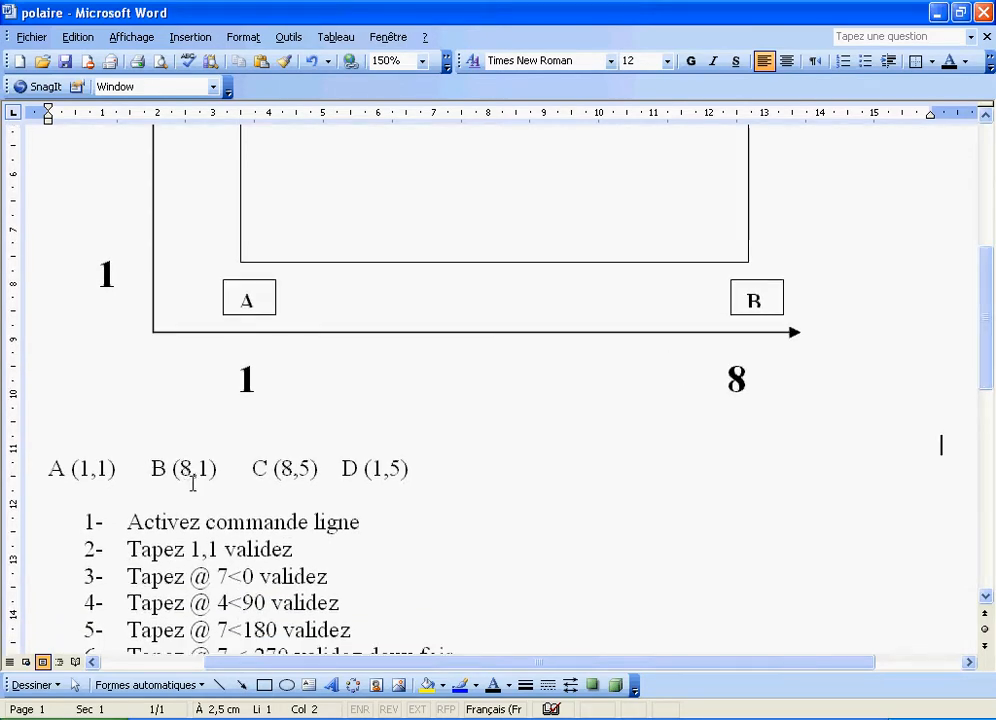
pyautogui.doubleClick(219, 576)
pyautogui.click(245, 576)
pyautogui.hotkey('shift', 'Right')
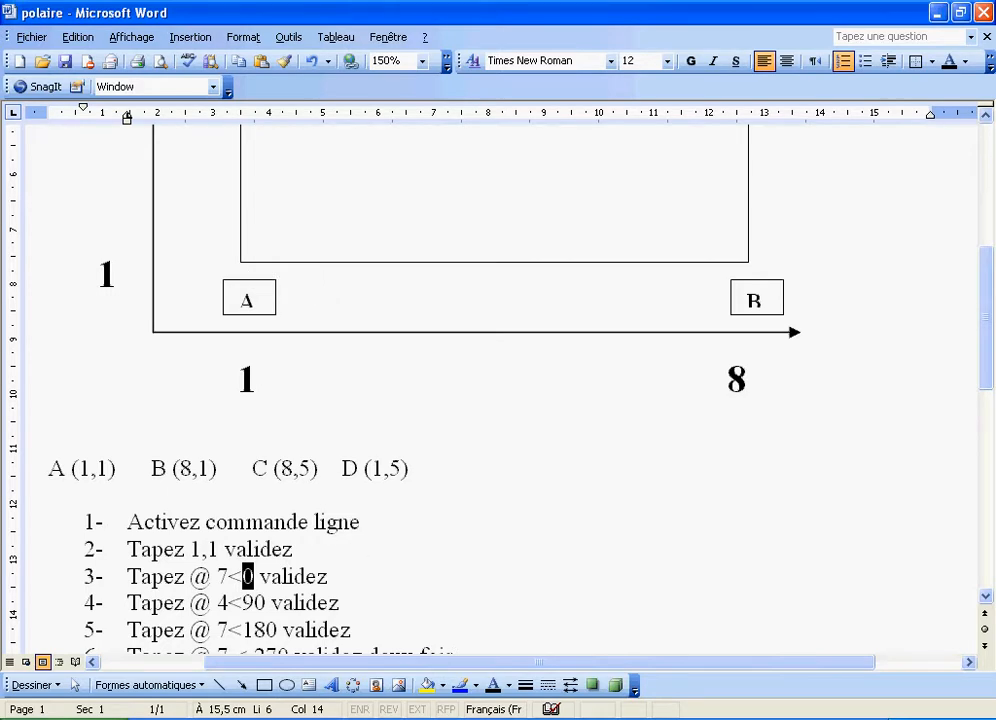
# - Switch to AutoCAD and draw side AB by entering the next point as @7<0
pyautogui.hotkey('alt', 'Tab')
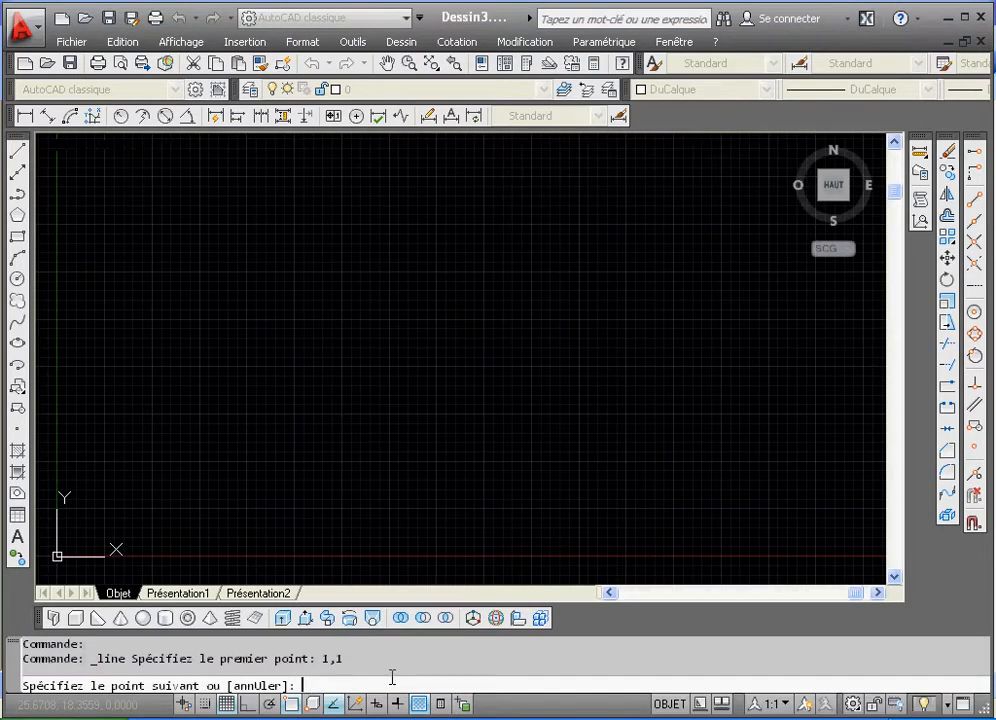
pyautogui.write('é')
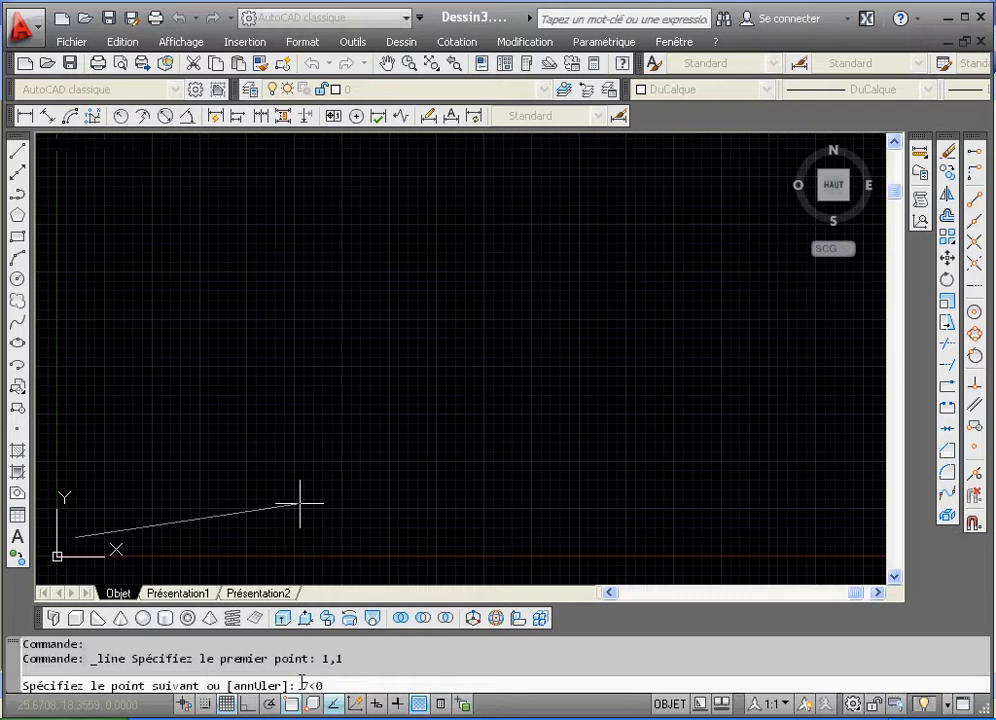
pyautogui.moveTo(328, 685); pyautogui.dragTo(302, 685)
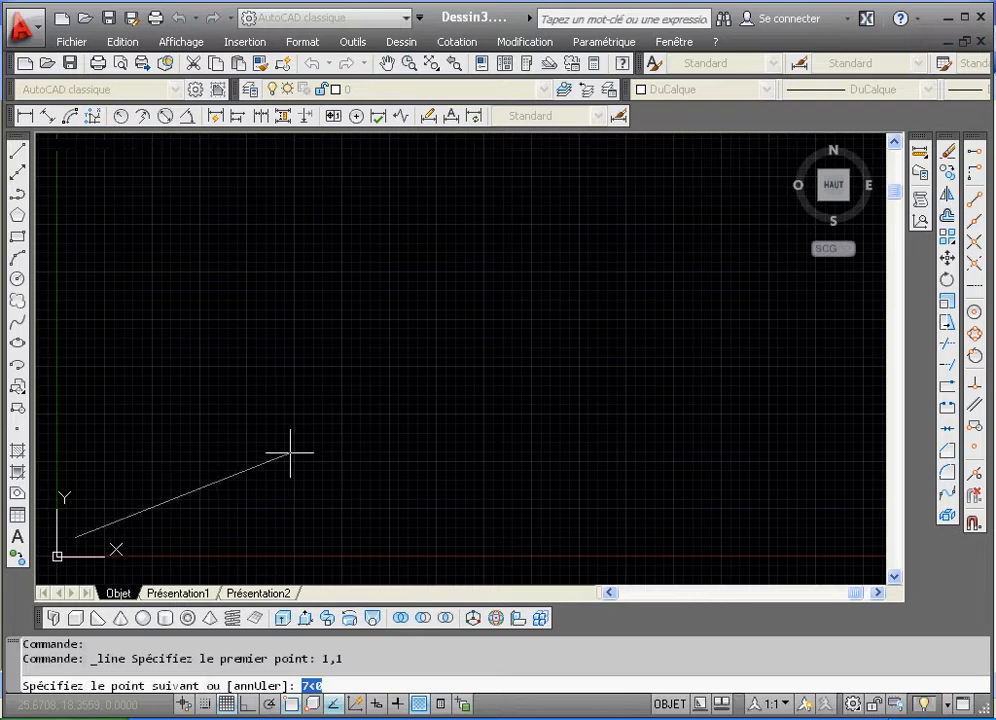
pyautogui.click(302, 682)
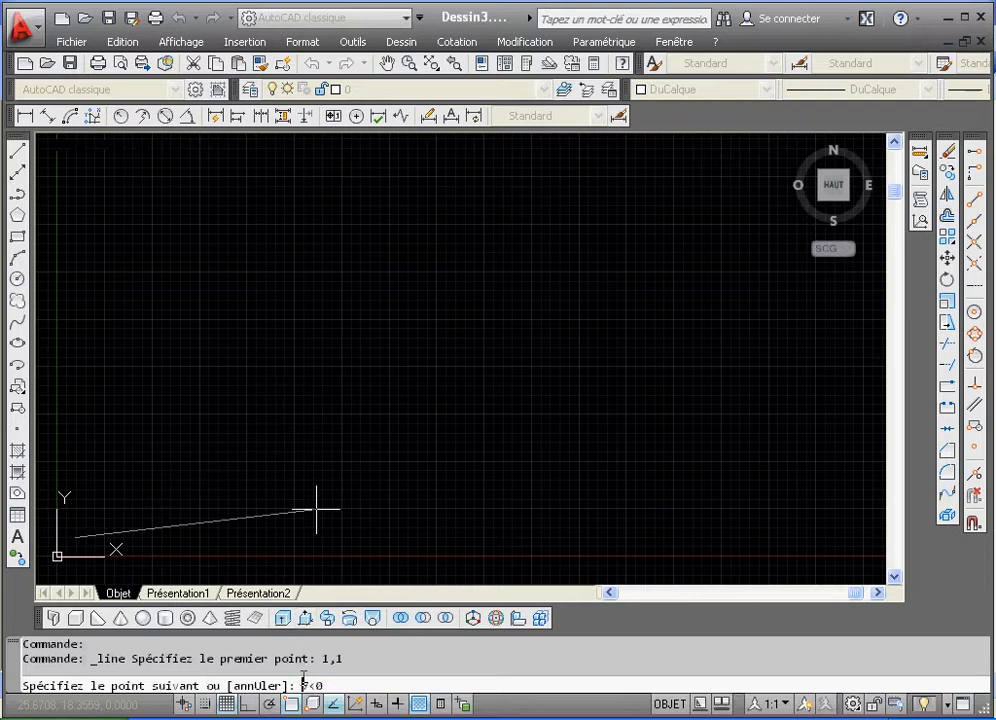
pyautogui.hotkey('alt', 'Tab')
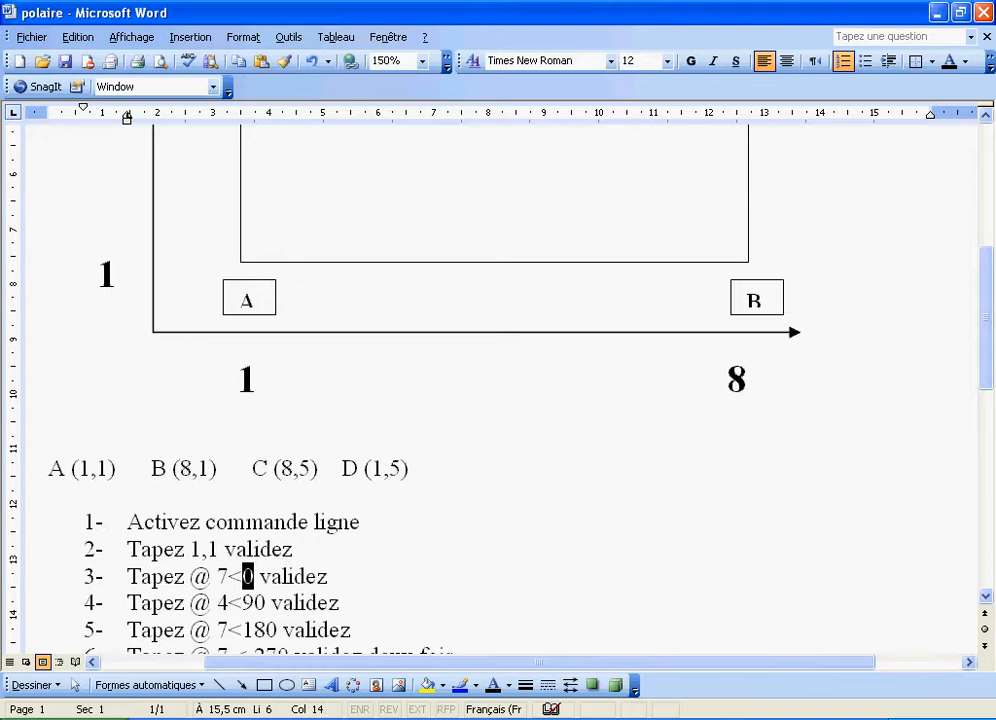
pyautogui.click(331, 718)
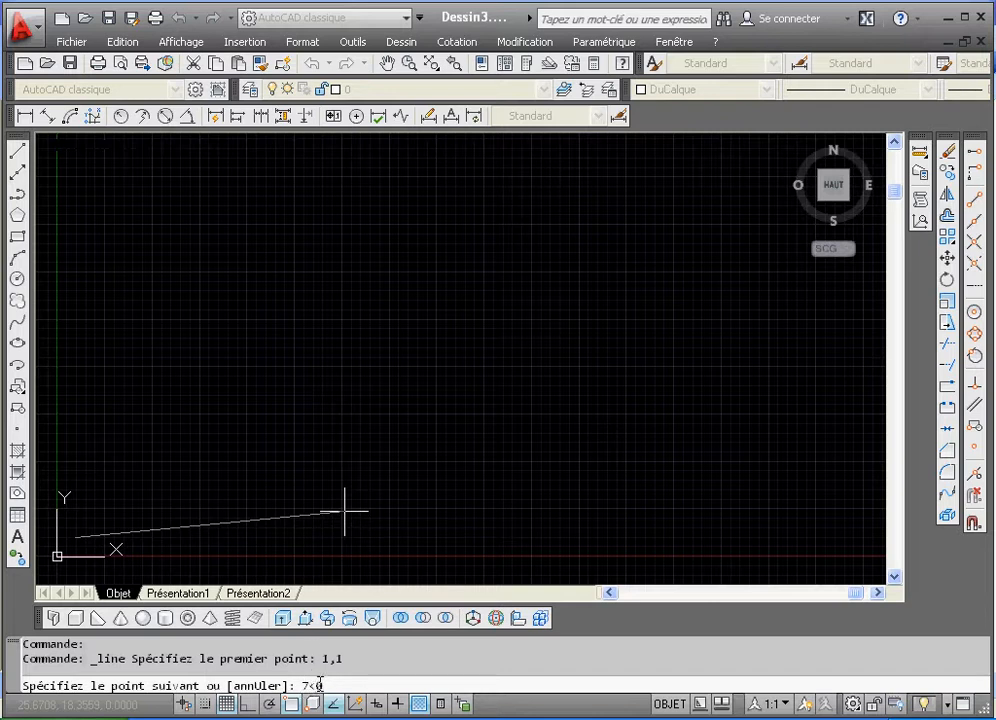
pyautogui.write('@')
pyautogui.press('Return')
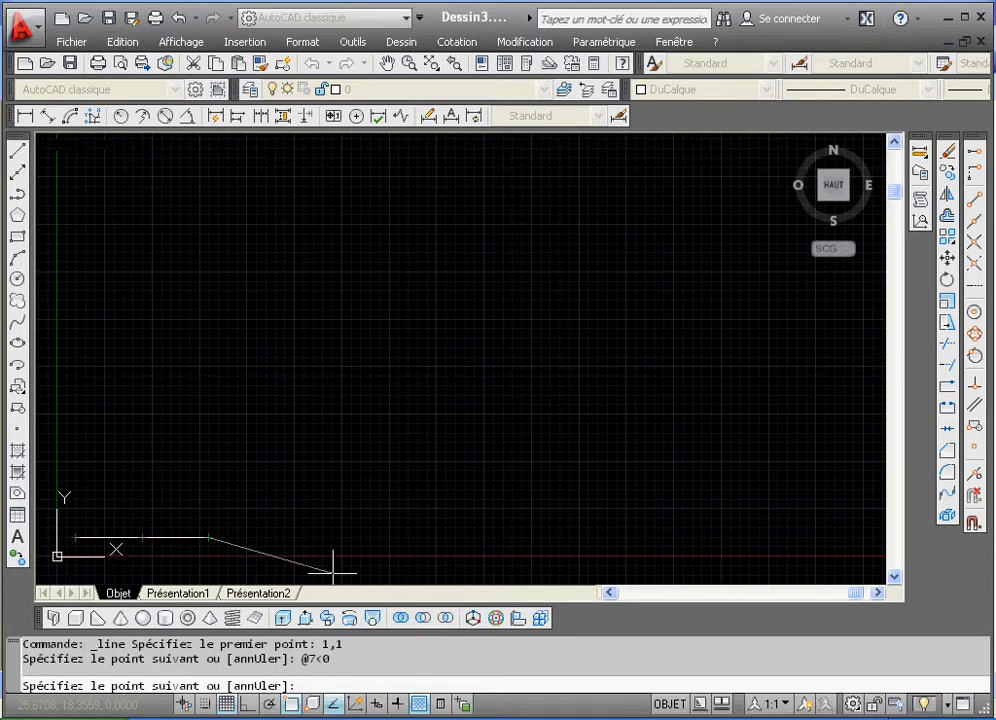
# - Check side BC in the Word diagram and return to AutoCAD to begin the next point entry with @
pyautogui.hotkey('alt', 'Tab')
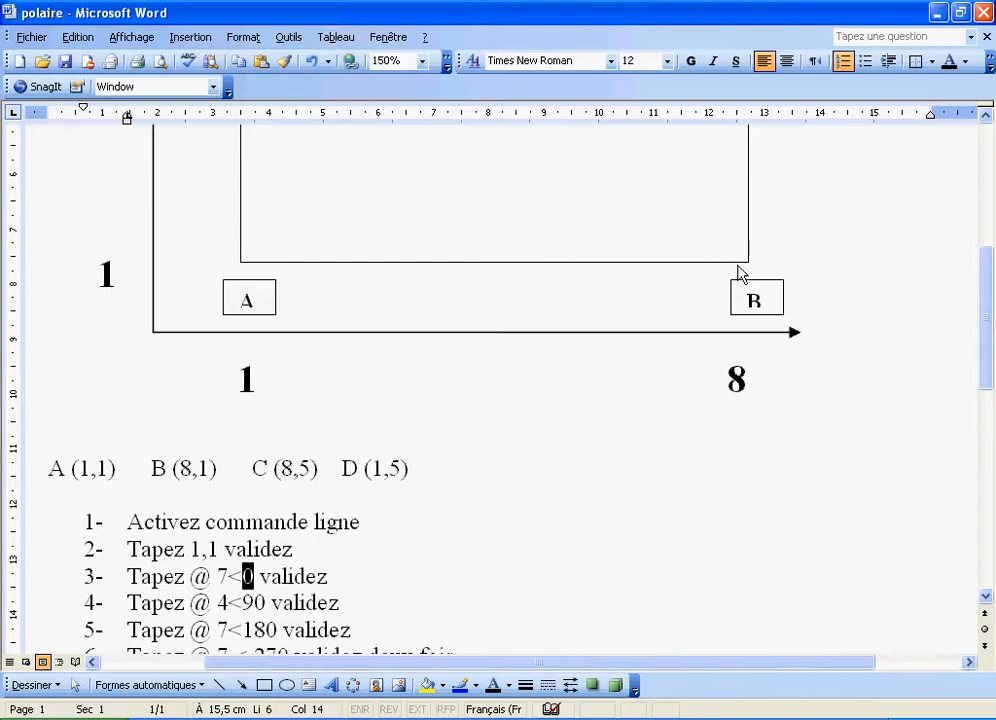
pyautogui.moveTo(985, 322); pyautogui.dragTo(976, 251)
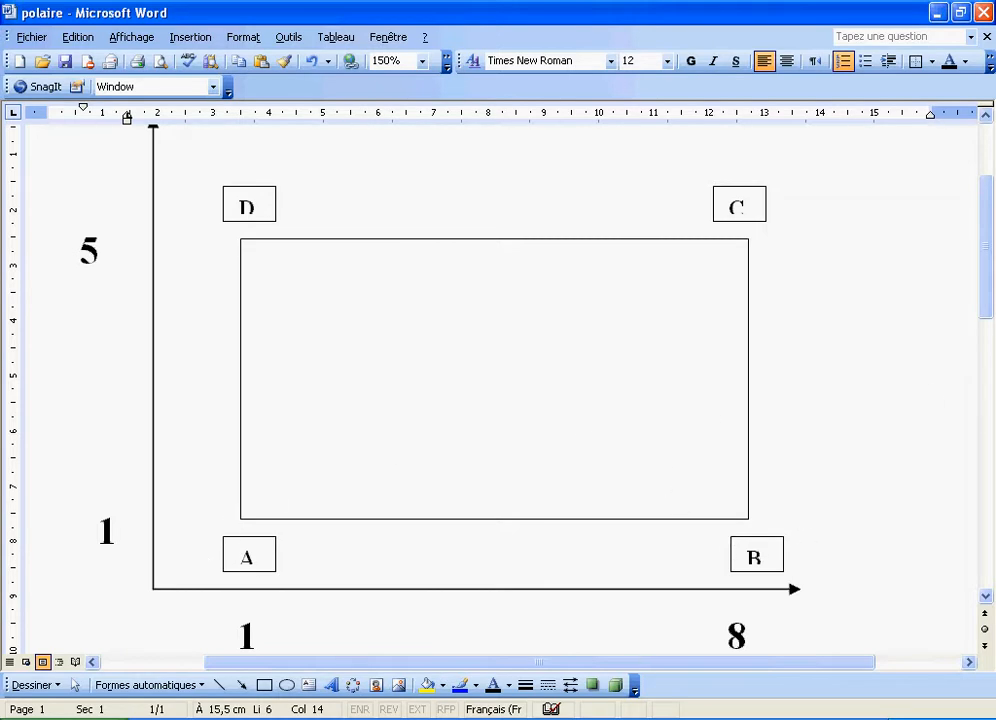
pyautogui.hotkey('alt', 'Tab')
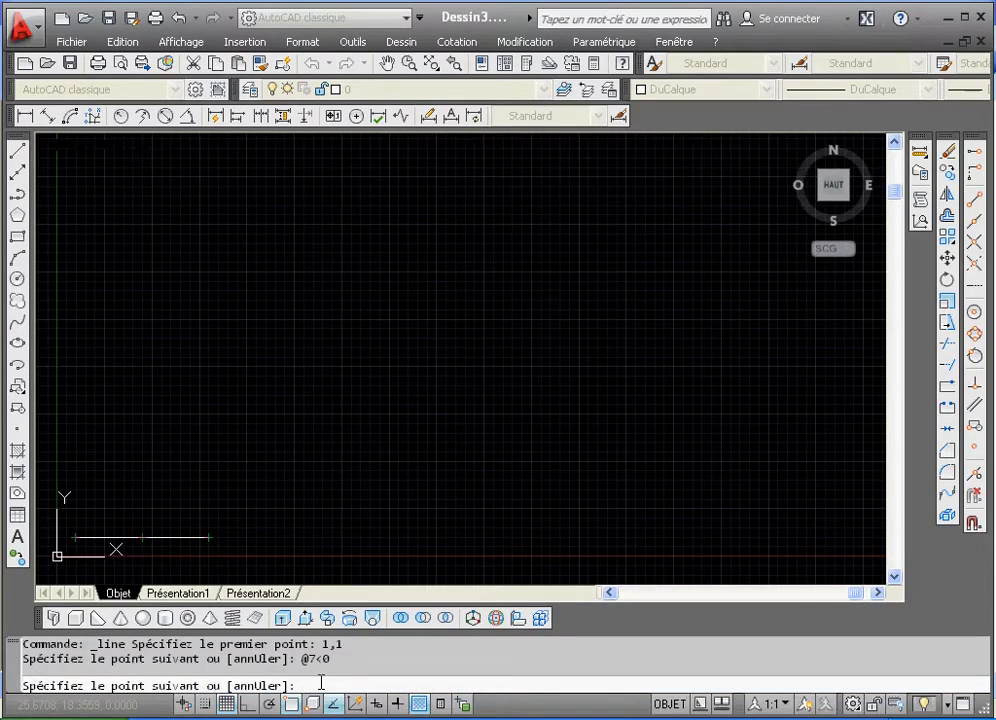
pyautogui.write('@')
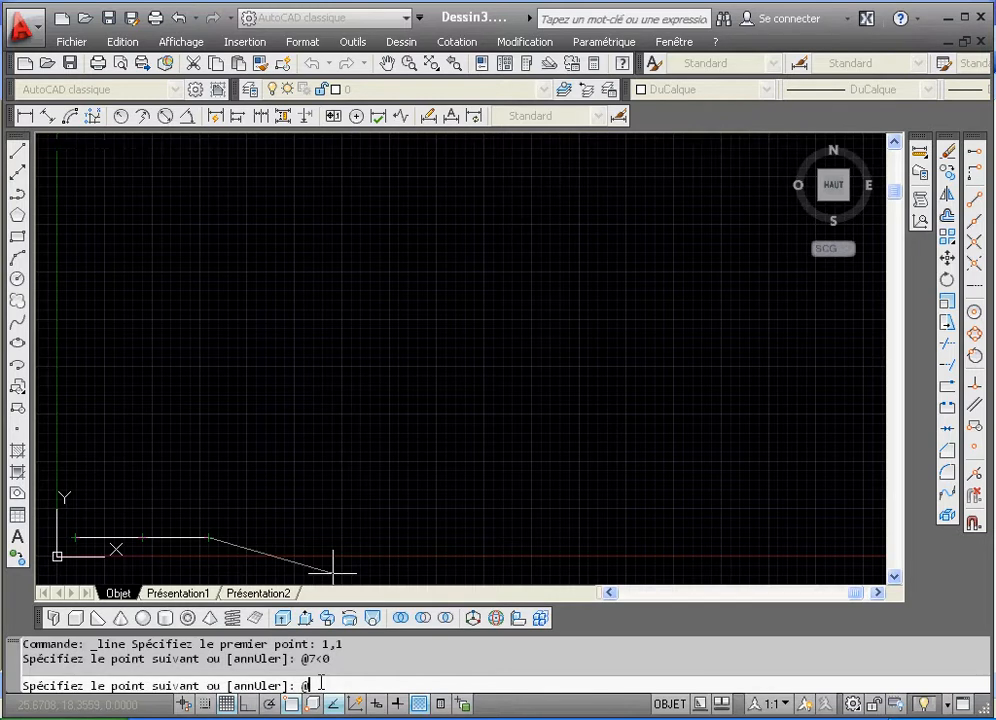
# - Switch to the Word document and draw a horizontal straight line extending outward from corner B of the rectangle
pyautogui.hotkey('alt', 'Tab')
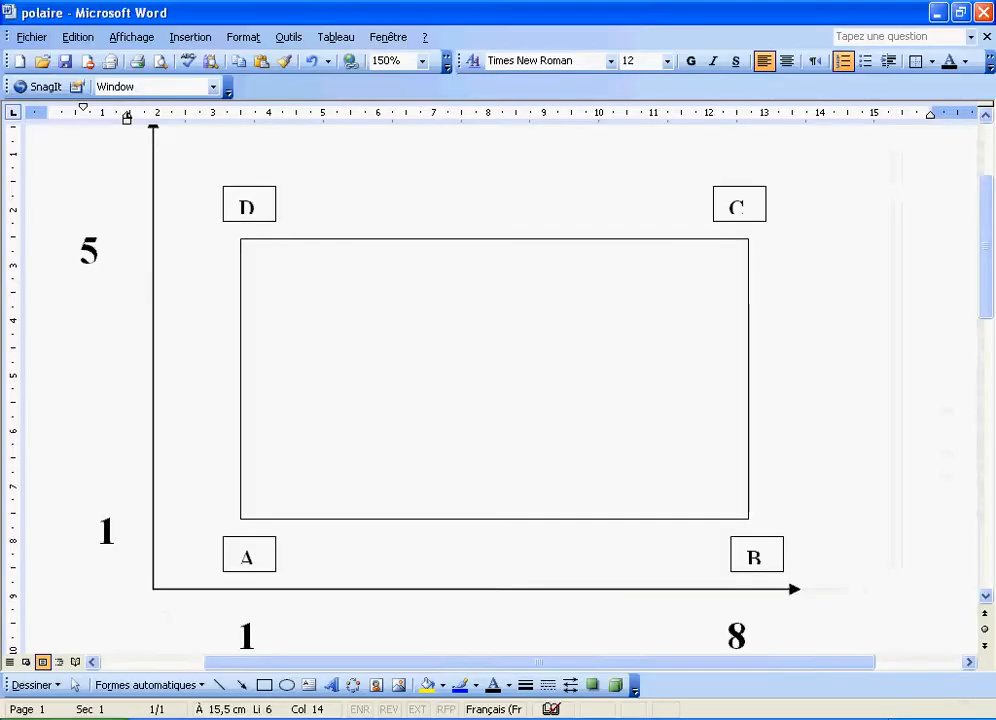
pyautogui.moveTo(990, 290)
pyautogui.mouseDown()
pyautogui.moveTo(993, 363)
pyautogui.moveTo(991, 300)
pyautogui.mouseUp()
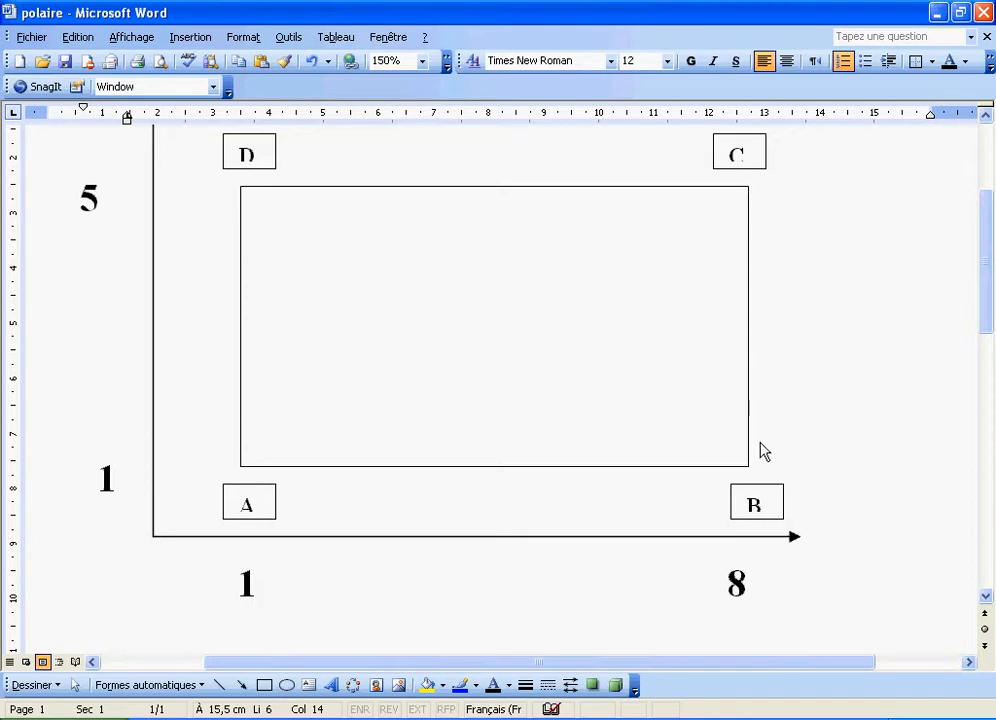
pyautogui.click(219, 686)
pyautogui.moveTo(991, 335); pyautogui.dragTo(993, 160)
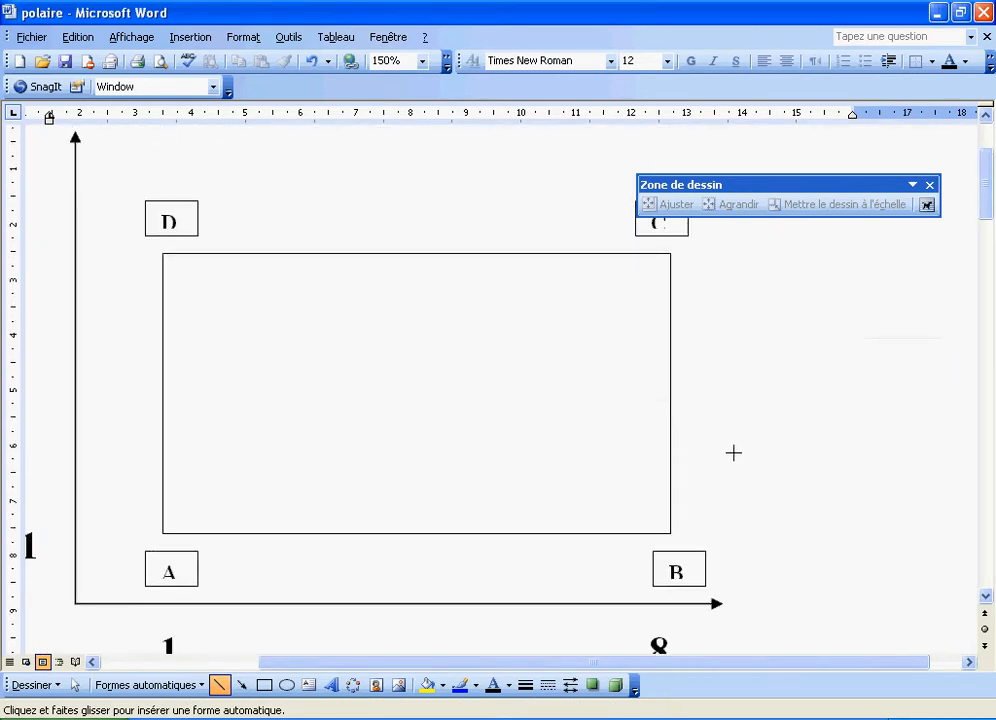
pyautogui.moveTo(672, 533)
pyautogui.mouseDown()
pyautogui.moveTo(796, 524)
pyautogui.moveTo(863, 545)
pyautogui.moveTo(916, 540)
pyautogui.mouseUp()
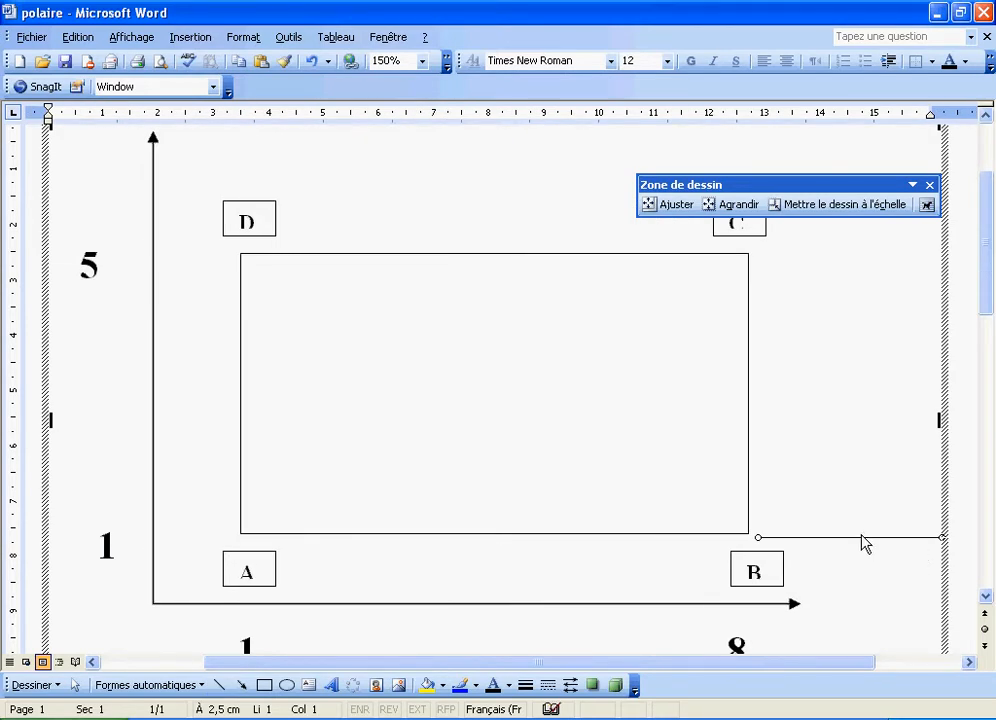
# - Move the new horizontal line so that its starting end sits exactly on corner B
pyautogui.doubleClick(782, 537)
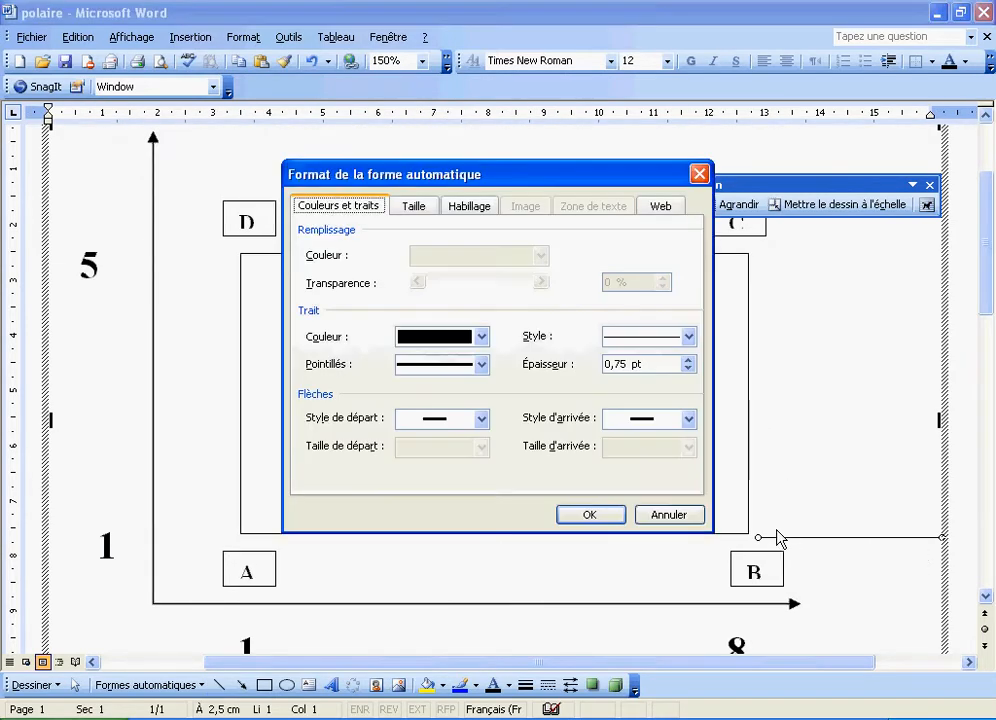
pyautogui.click(692, 520)
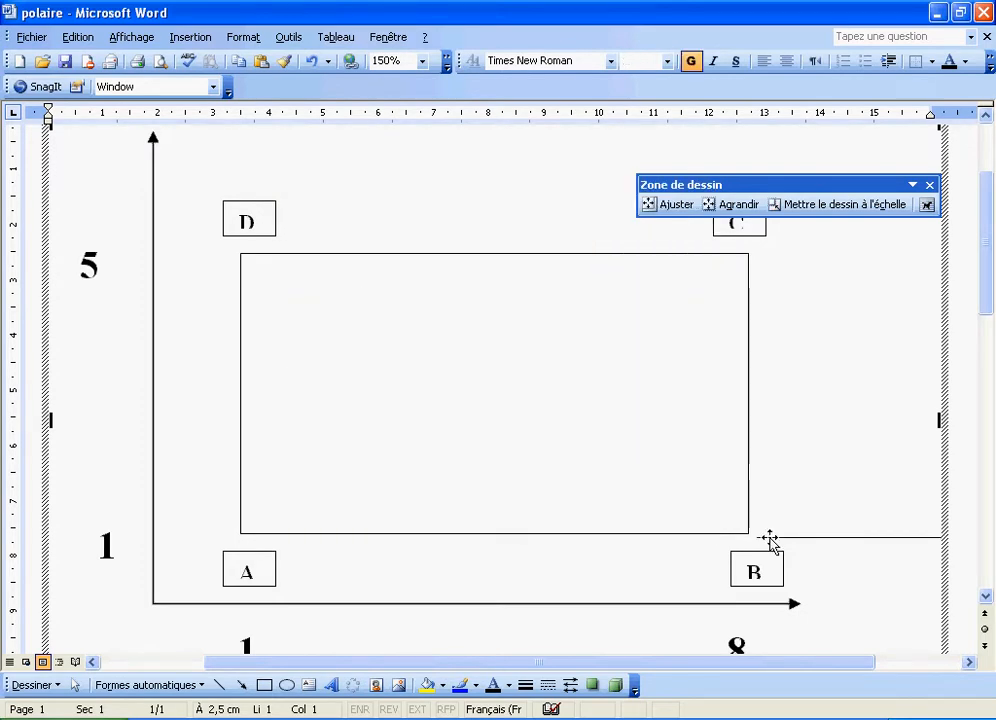
pyautogui.moveTo(760, 533); pyautogui.dragTo(749, 531)
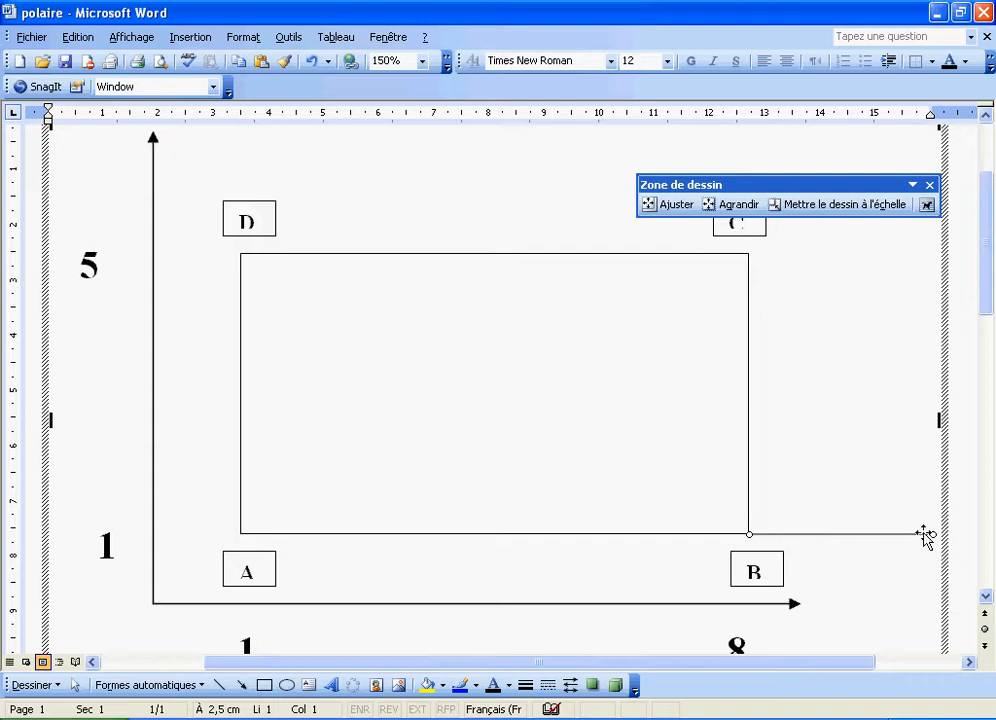
pyautogui.click(809, 561)
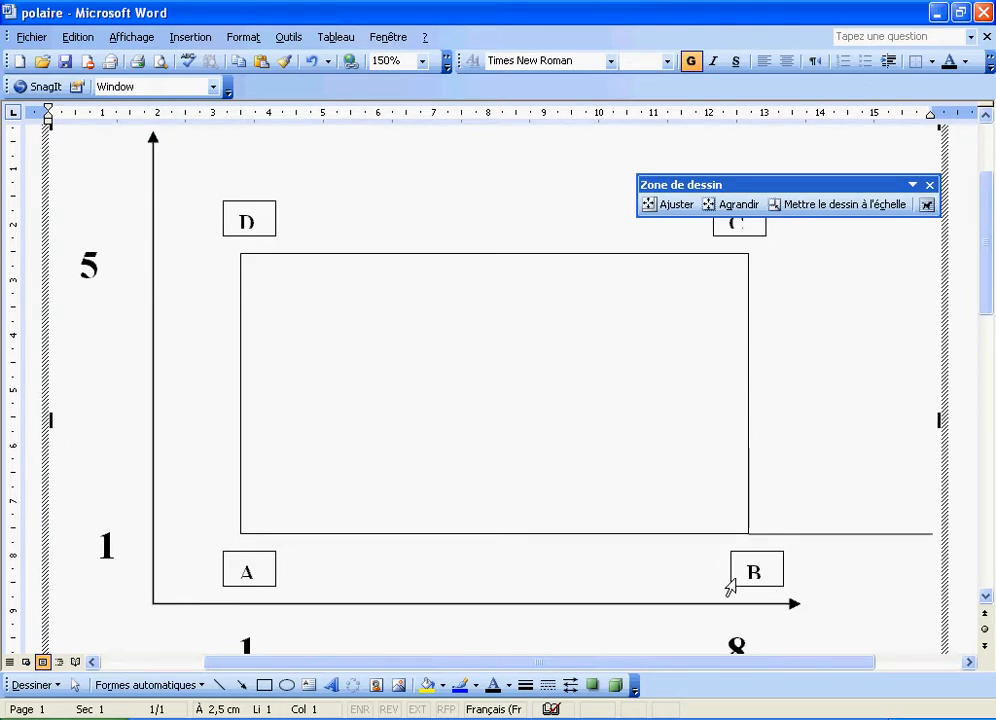
# - Switch to AutoCAD and draw side BC by completing the next point as @4<90
pyautogui.click(442, 719)
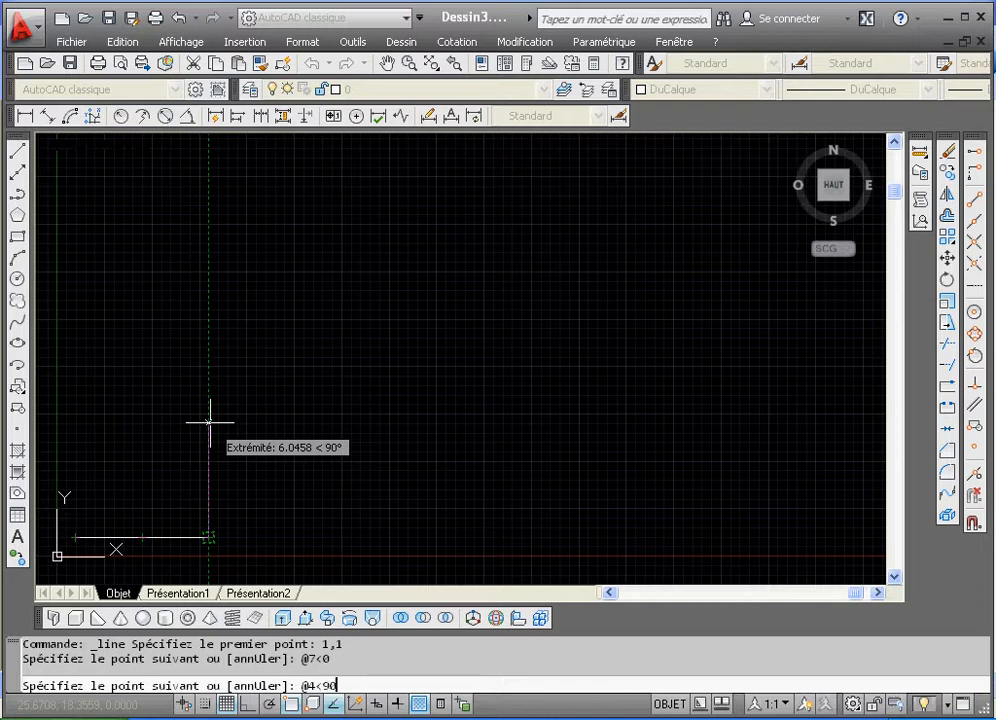
pyautogui.press('Return')
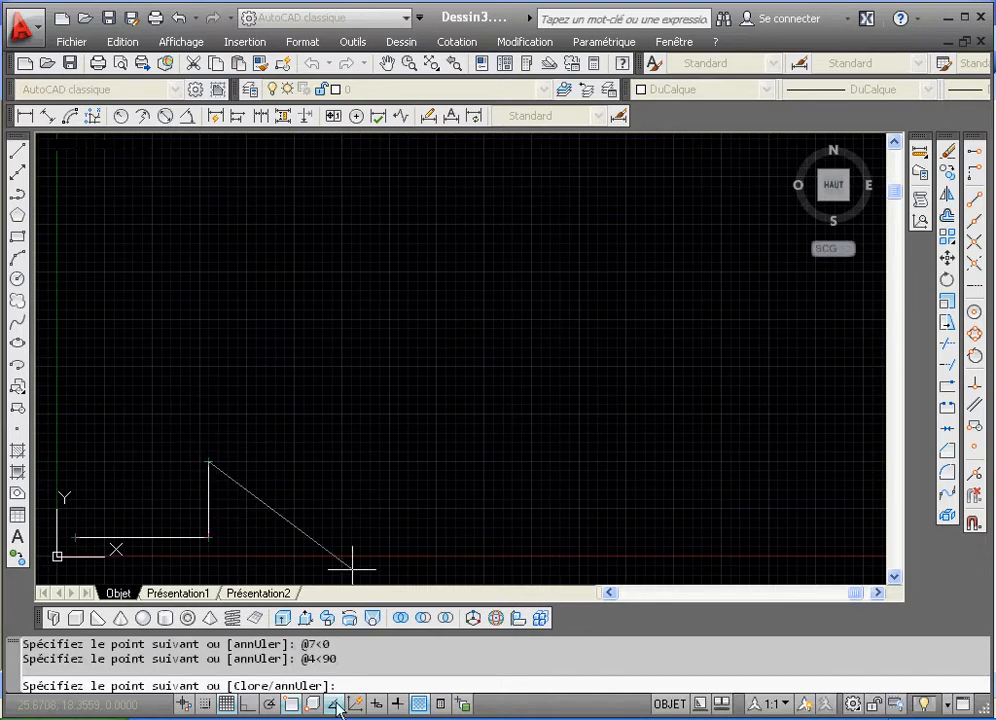
# - Switch to the Word document and draw two straight lines from corner C, one extending horizontally outward and one vertically upward
pyautogui.hotkey('alt', 'Tab')
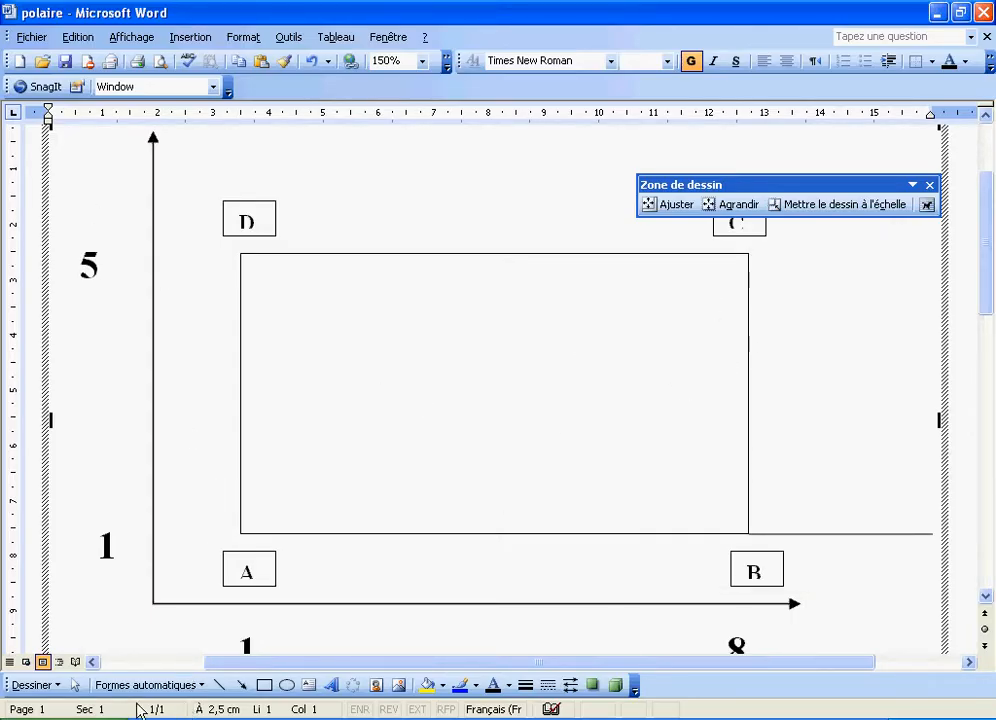
pyautogui.click(222, 685)
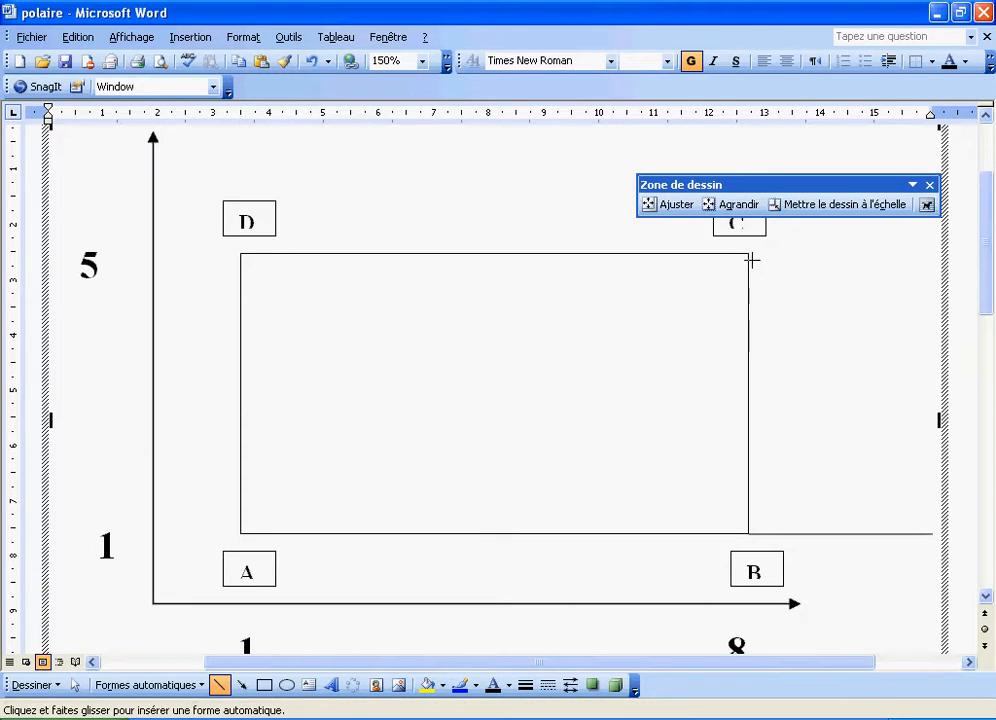
pyautogui.moveTo(869, 247); pyautogui.dragTo(871, 254)
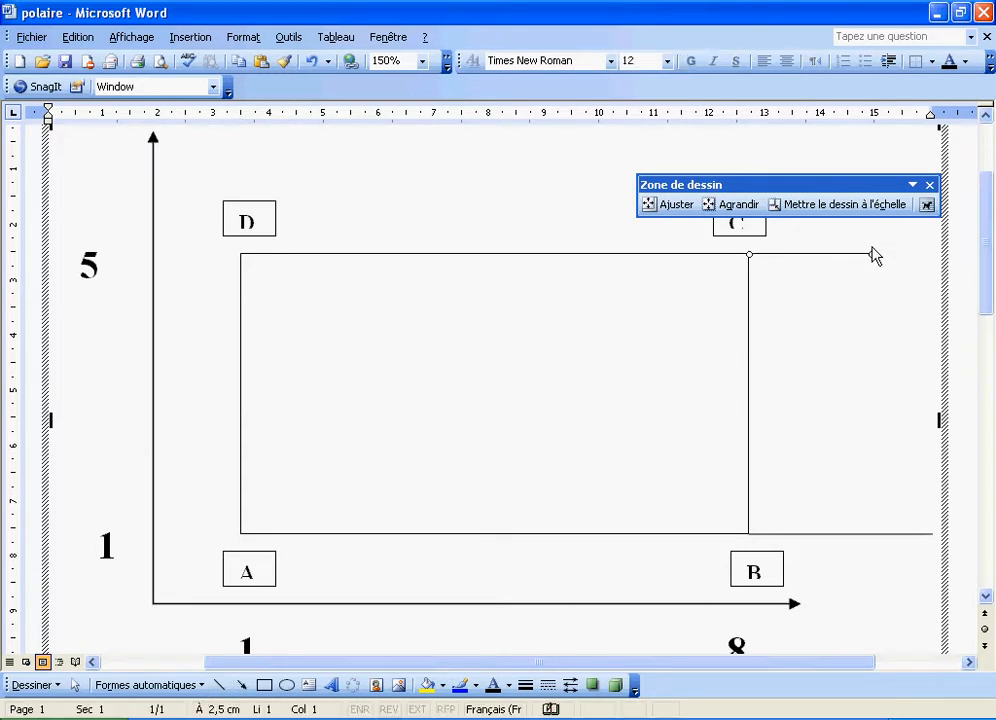
pyautogui.click(930, 185)
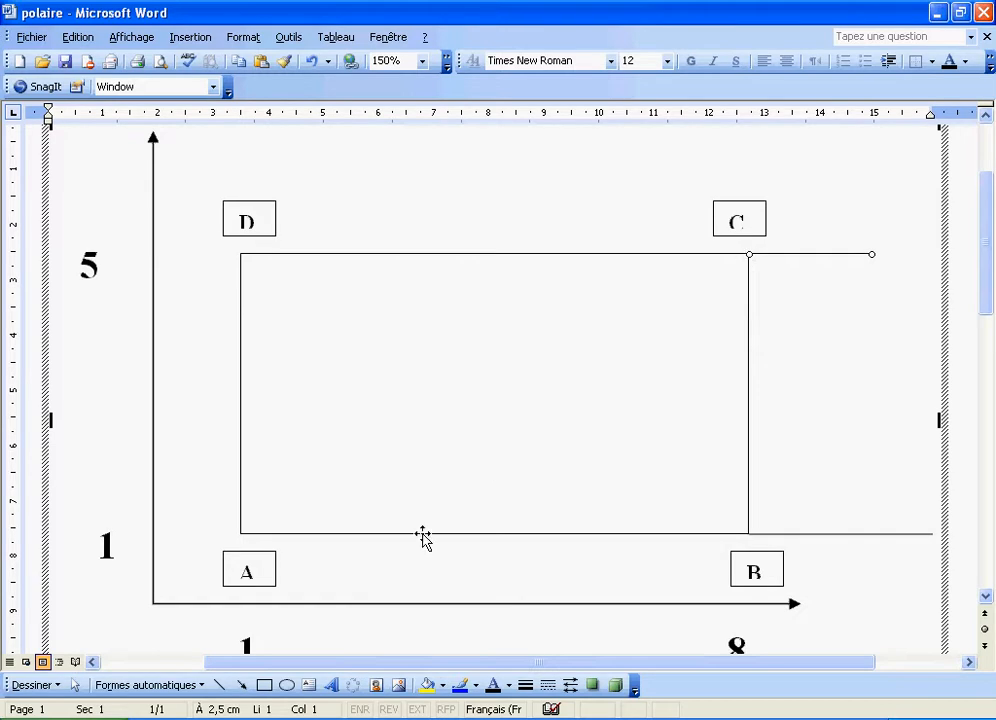
pyautogui.click(219, 685)
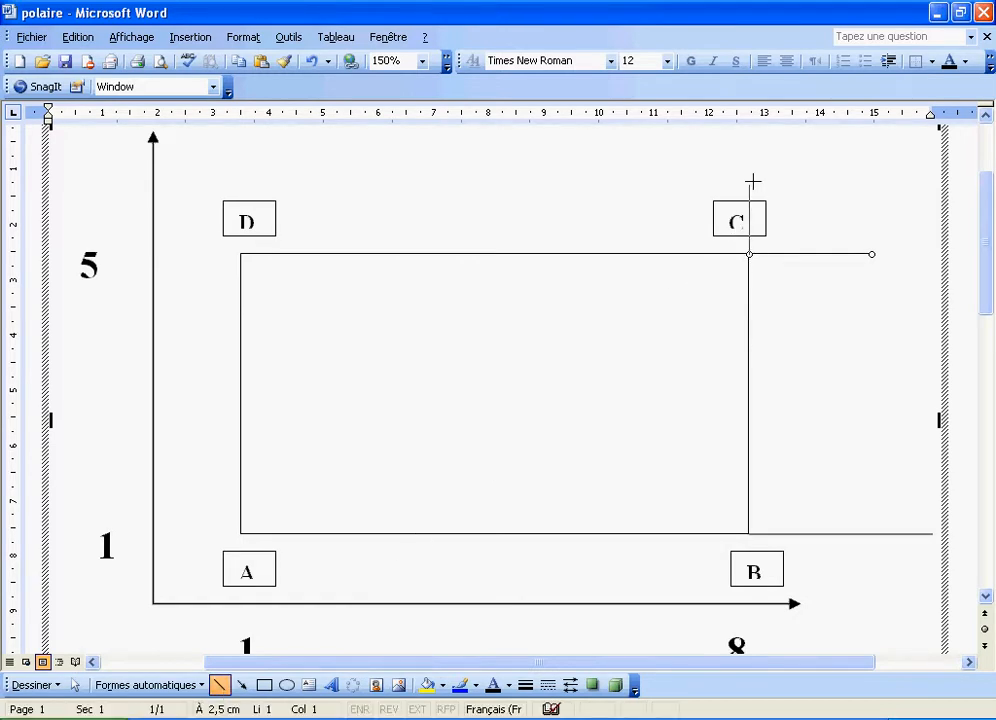
pyautogui.moveTo(752, 137); pyautogui.dragTo(750, 132)
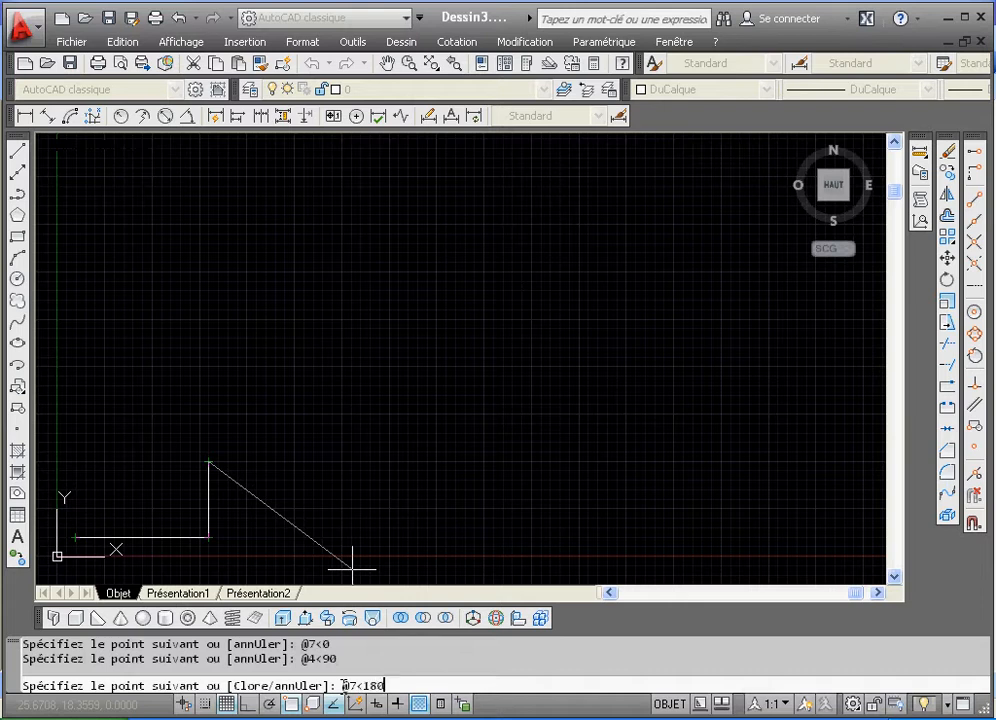
# - Switch to AutoCAD and draw side CD by entering the next point as @7<180
pyautogui.press('Return')
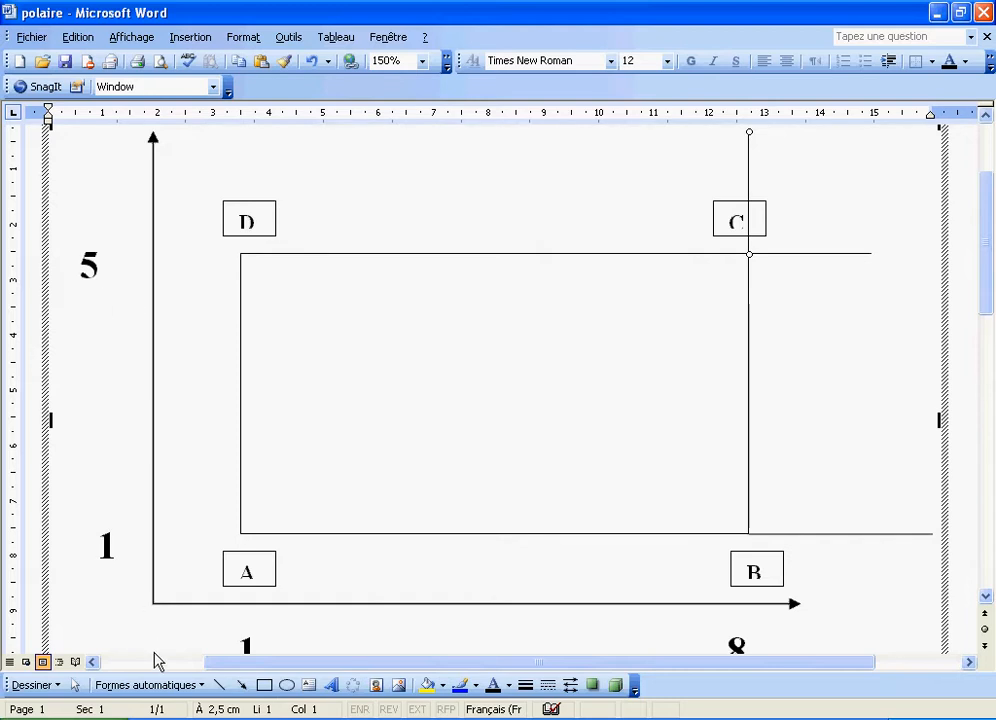
# - Switch to the Word document and draw two straight lines from corner D, one horizontally along side DC and one vertically upward
pyautogui.click(219, 686)
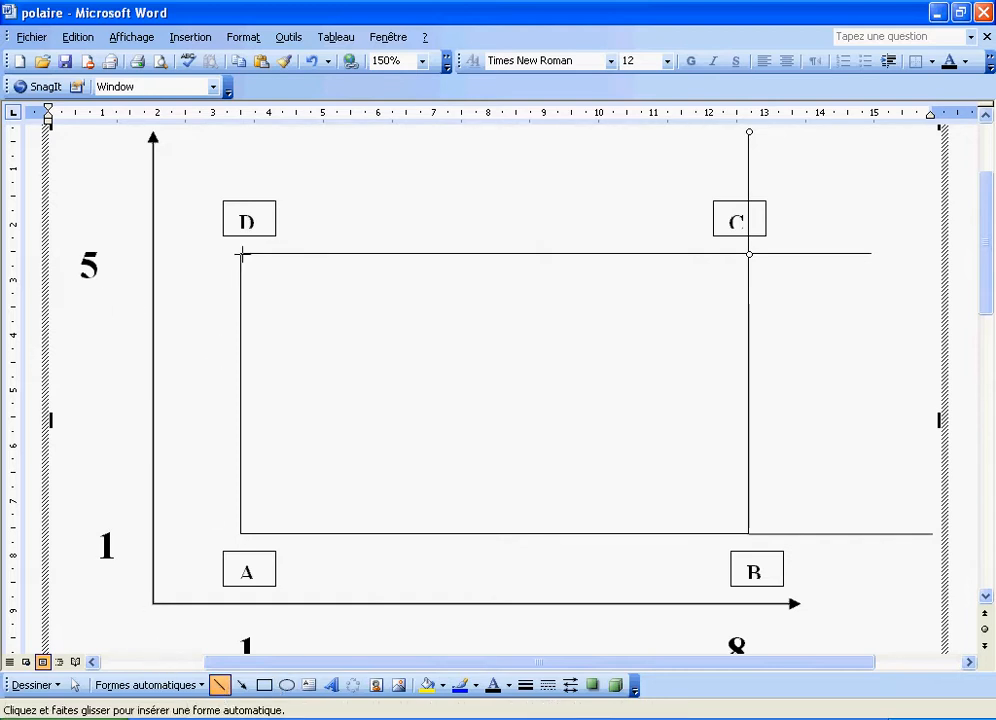
pyautogui.moveTo(240, 254); pyautogui.dragTo(381, 254)
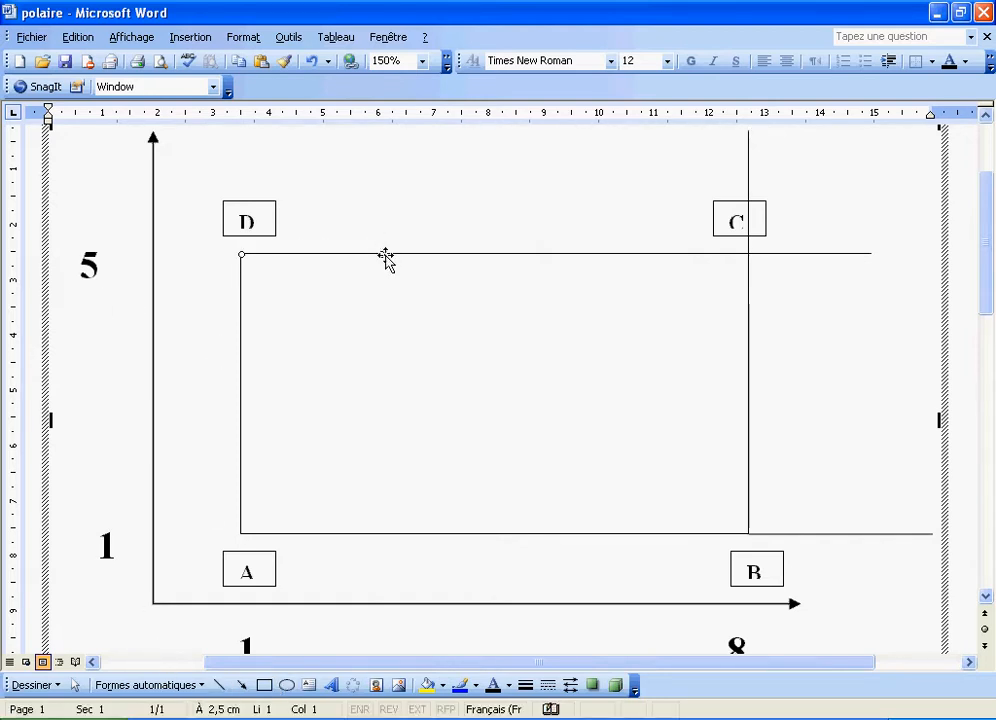
pyautogui.click(219, 686)
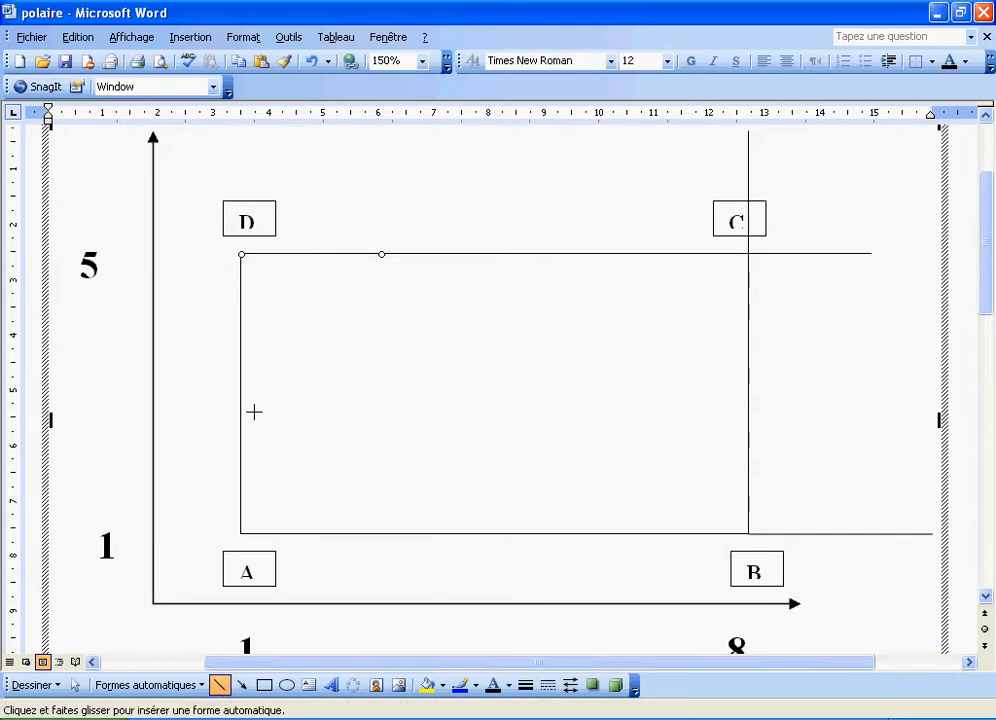
pyautogui.moveTo(241, 254); pyautogui.dragTo(247, 132)
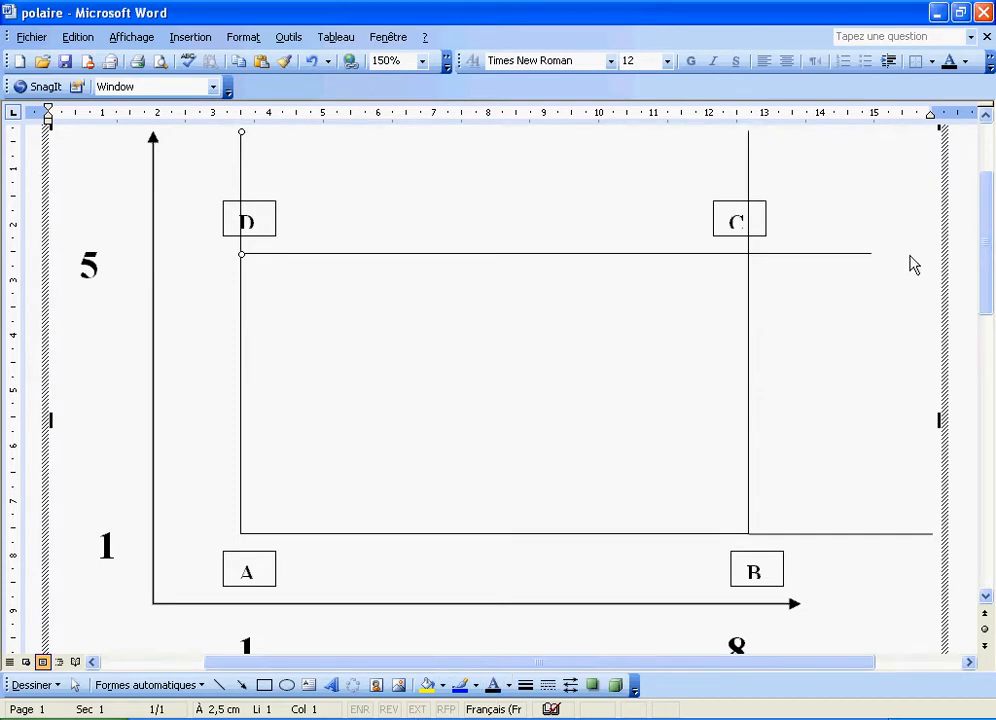
# - Switch to AutoCAD and draw side DA by entering the next point as @4<270, finishing the line command
pyautogui.moveTo(986, 258)
pyautogui.mouseDown()
pyautogui.moveTo(992, 350)
pyautogui.moveTo(987, 271)
pyautogui.mouseUp()
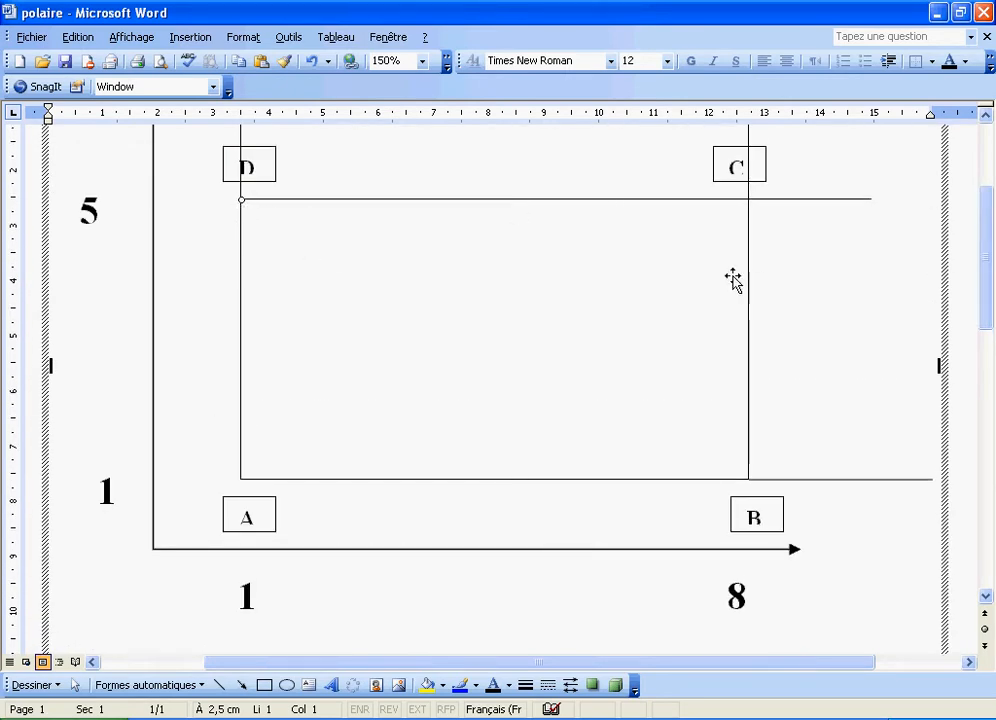
pyautogui.moveTo(987, 269); pyautogui.dragTo(983, 251)
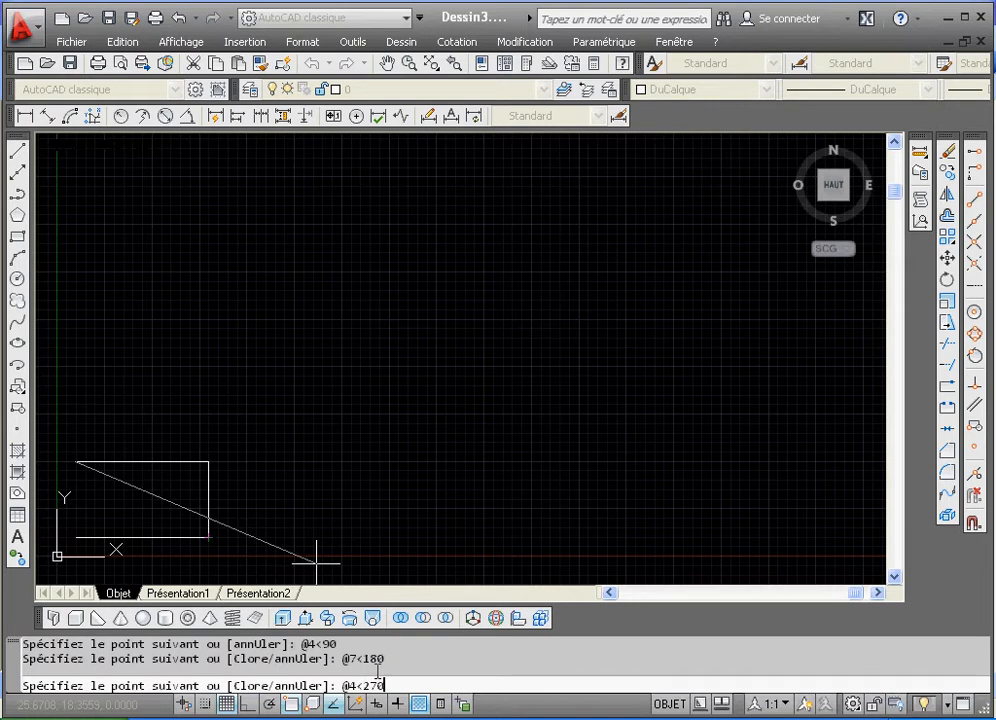
pyautogui.press('Return')
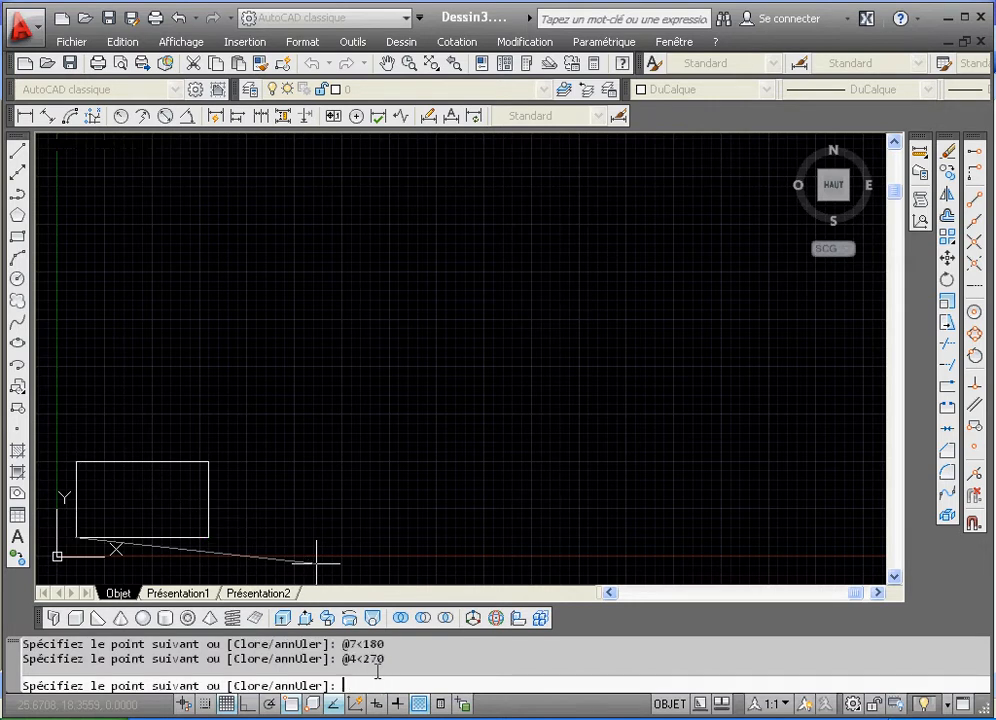
pyautogui.press('Return')
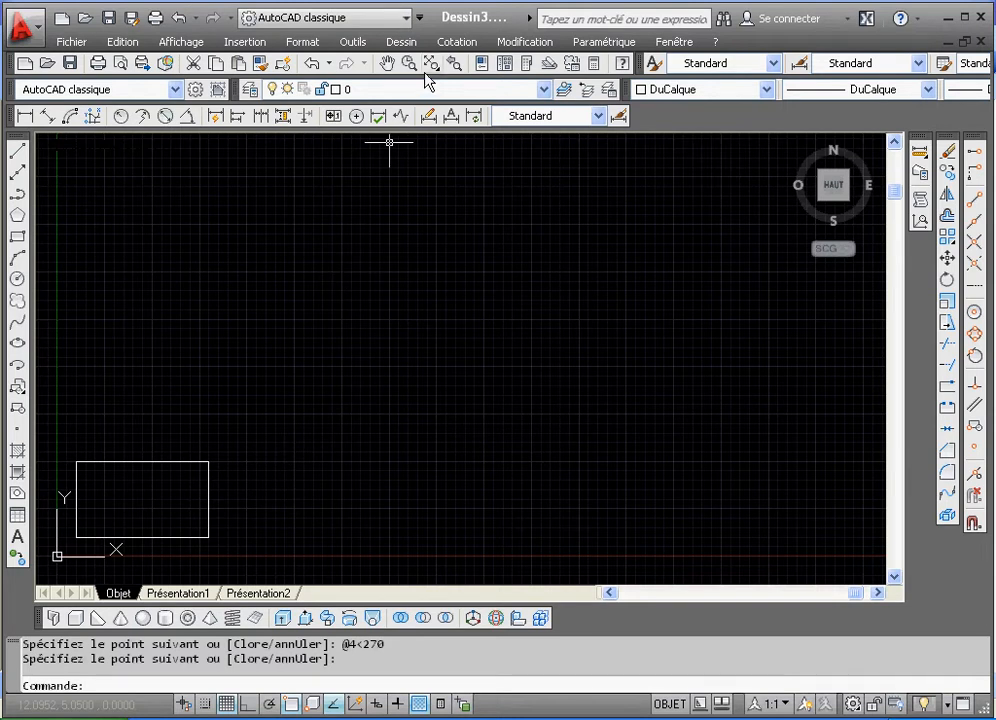
# - Zoom to the drawing's extents and zoom out slightly to view the whole rectangle with a margin around it
pyautogui.moveTo(431, 63); pyautogui.dragTo(437, 268)
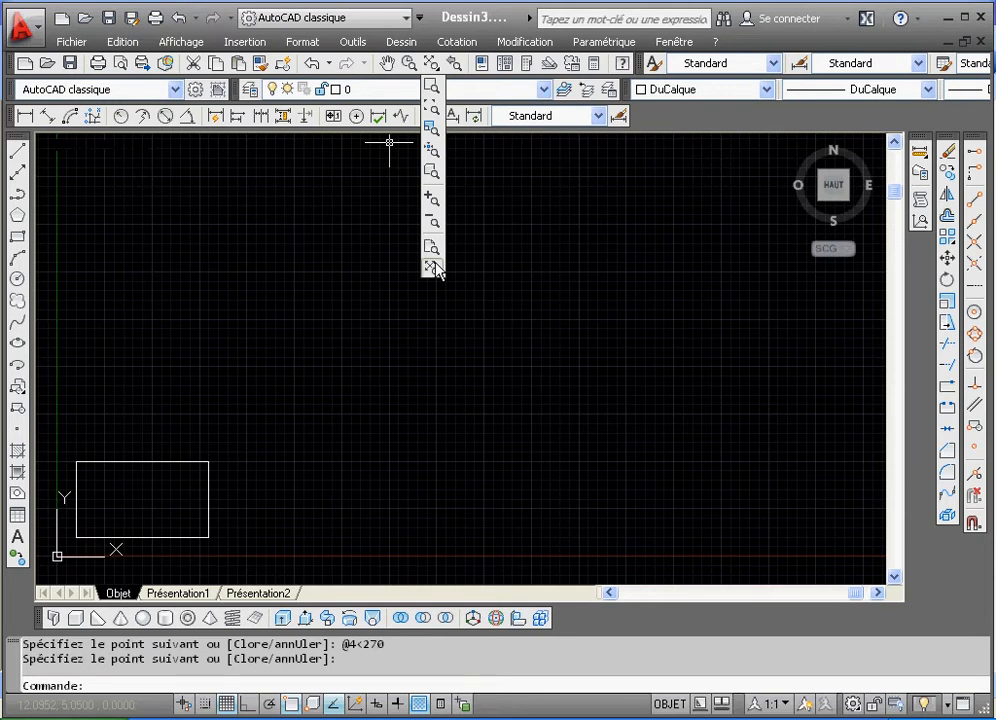
pyautogui.moveTo(437, 268); pyautogui.dragTo(436, 268)
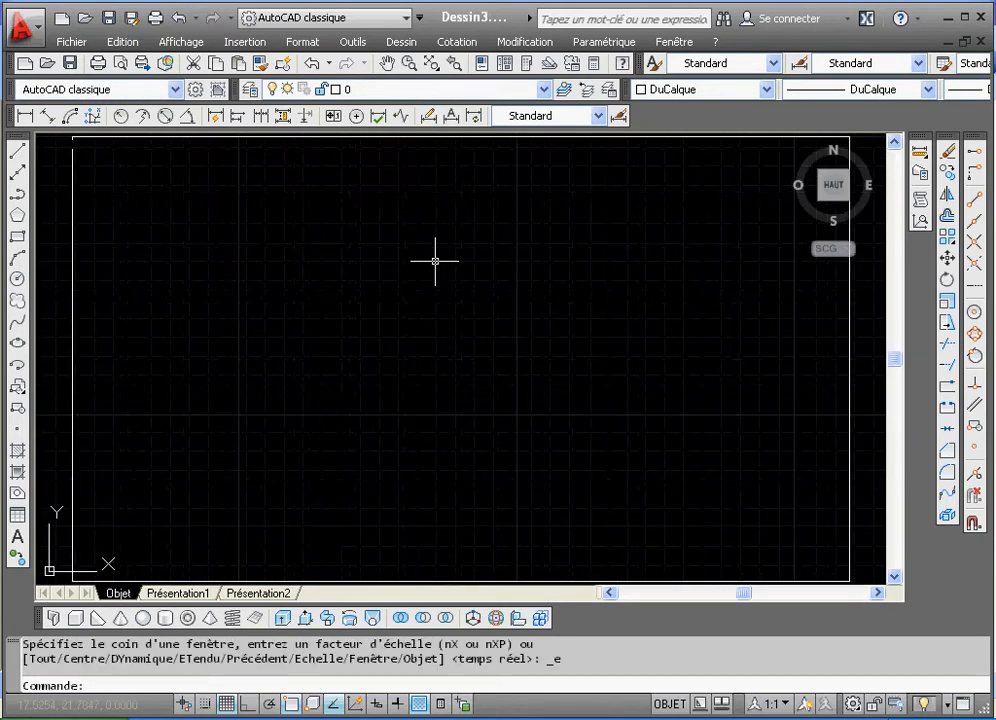
pyautogui.click(409, 63)
pyautogui.moveTo(435, 191); pyautogui.dragTo(405, 278)
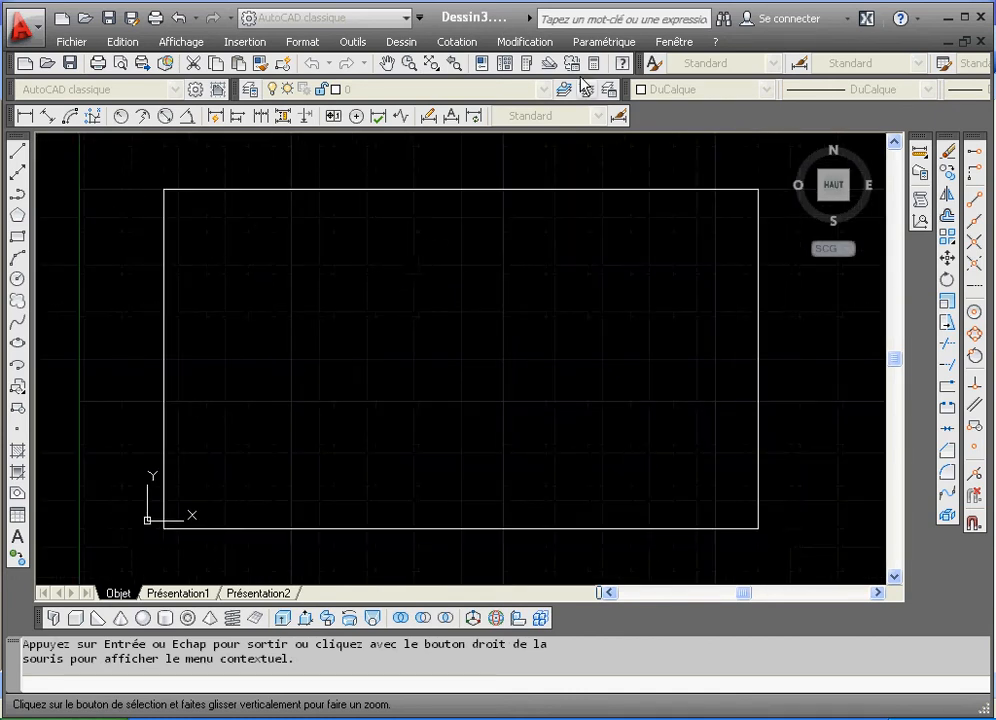
pyautogui.rightClick(438, 344)
pyautogui.click(456, 353)
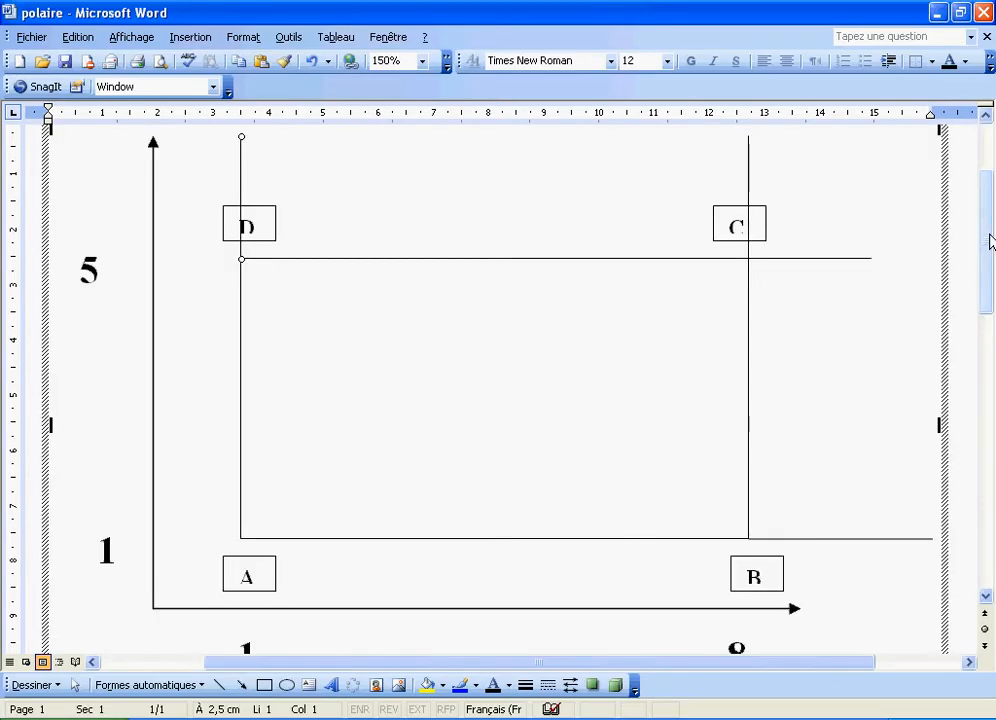
# - Switch to the Word document and review the written polar coordinate steps and the figure of exercise 2
pyautogui.moveTo(990, 241)
pyautogui.mouseDown()
pyautogui.moveTo(994, 507)
pyautogui.moveTo(988, 441)
pyautogui.moveTo(987, 480)
pyautogui.moveTo(977, 457)
pyautogui.moveTo(977, 474)
pyautogui.moveTo(965, 458)
pyautogui.moveTo(989, 456)
pyautogui.moveTo(989, 402)
pyautogui.moveTo(975, 364)
pyautogui.mouseUp()
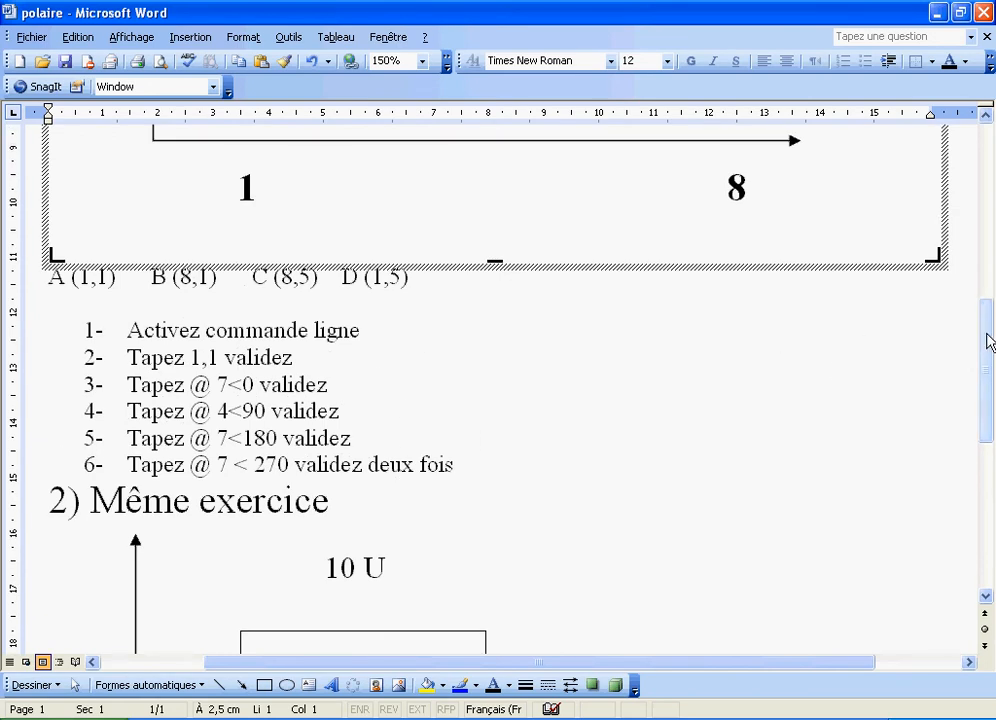
pyautogui.click(425, 506)
pyautogui.scroll(-5, 504, 328)
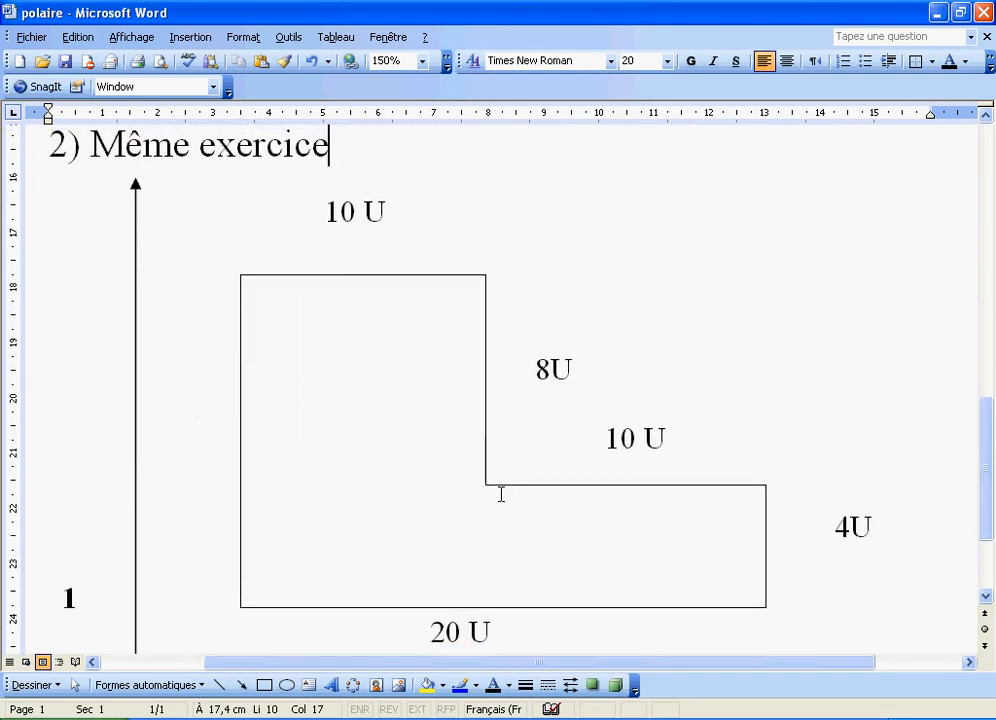
pyautogui.scroll(-1, 989, 430)
pyautogui.moveTo(989, 440); pyautogui.dragTo(985, 333)
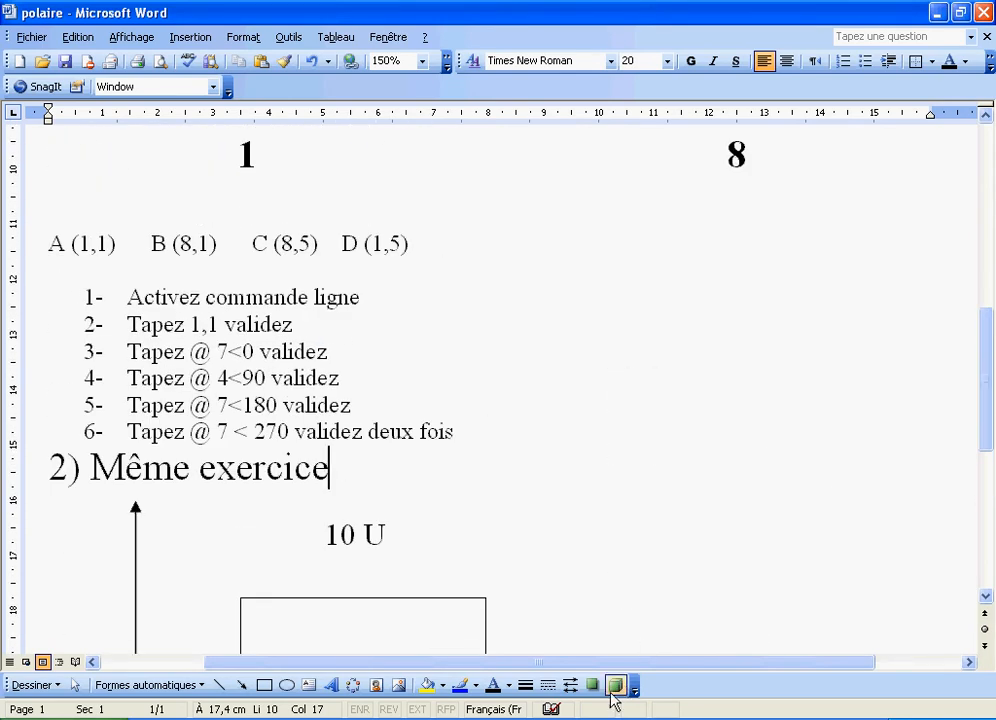
# - Switch to AutoCAD and erase all four sides of the rectangle
pyautogui.click(630, 718)
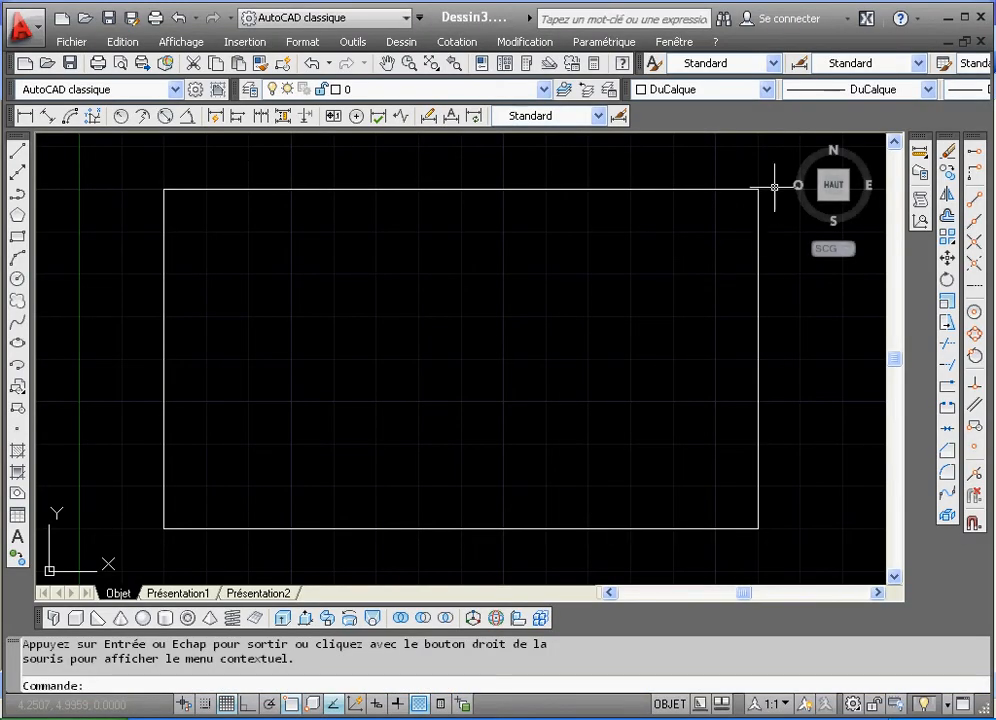
pyautogui.click(773, 170)
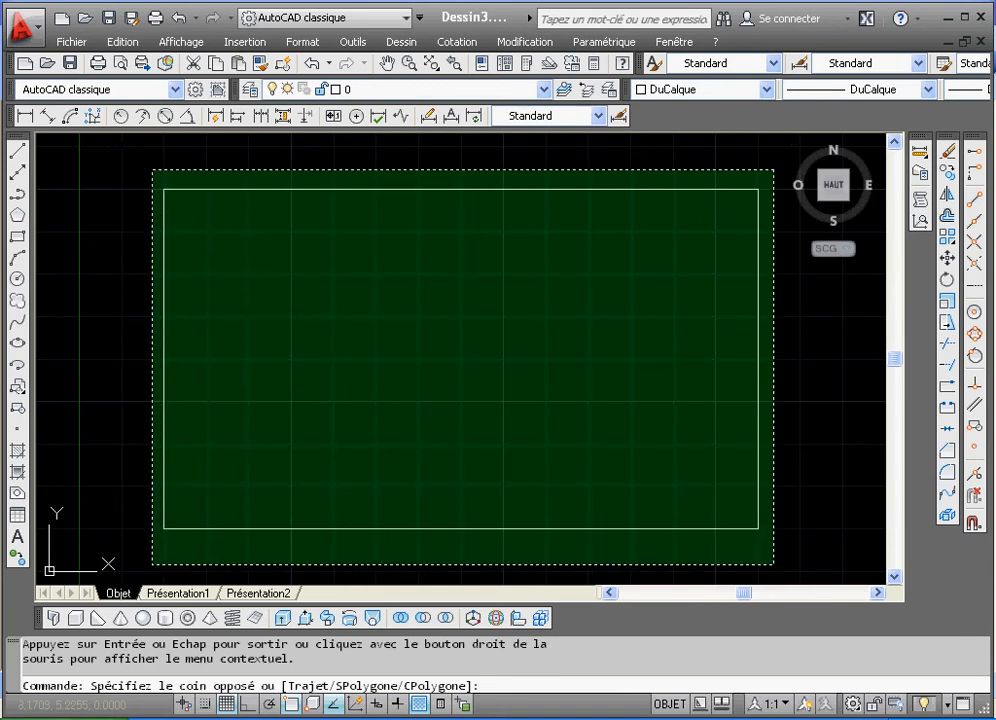
pyautogui.click(152, 540)
pyautogui.click(948, 151)
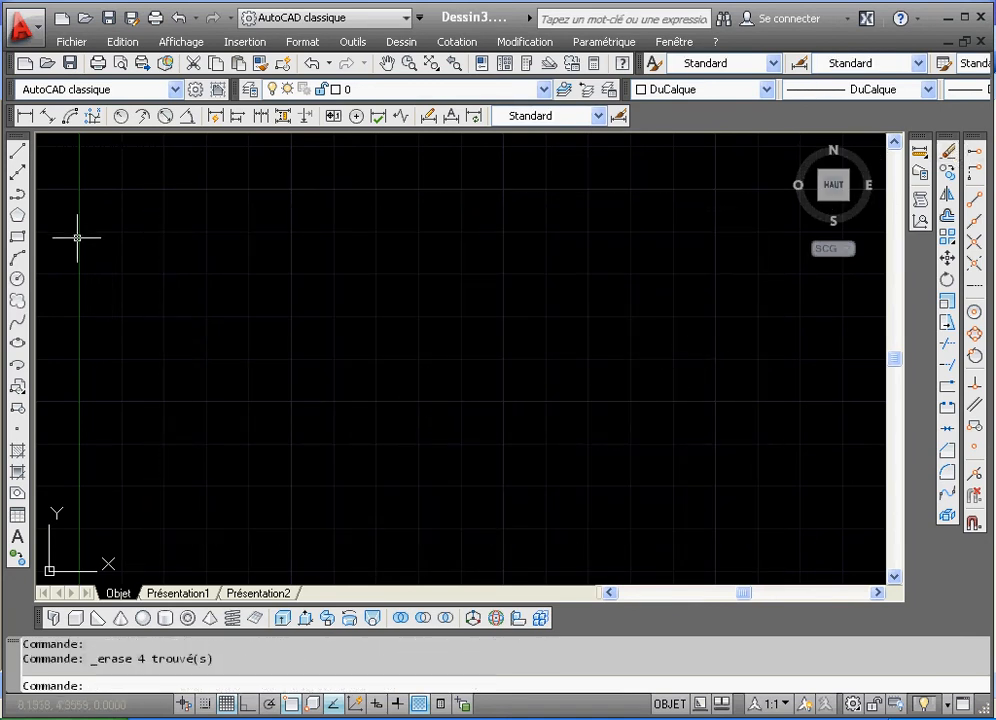
# - Draw a freehand line outline with Ortho on, with a horizontal base and three rising steps, ending with a sloped side to the start point
pyautogui.click(17, 151)
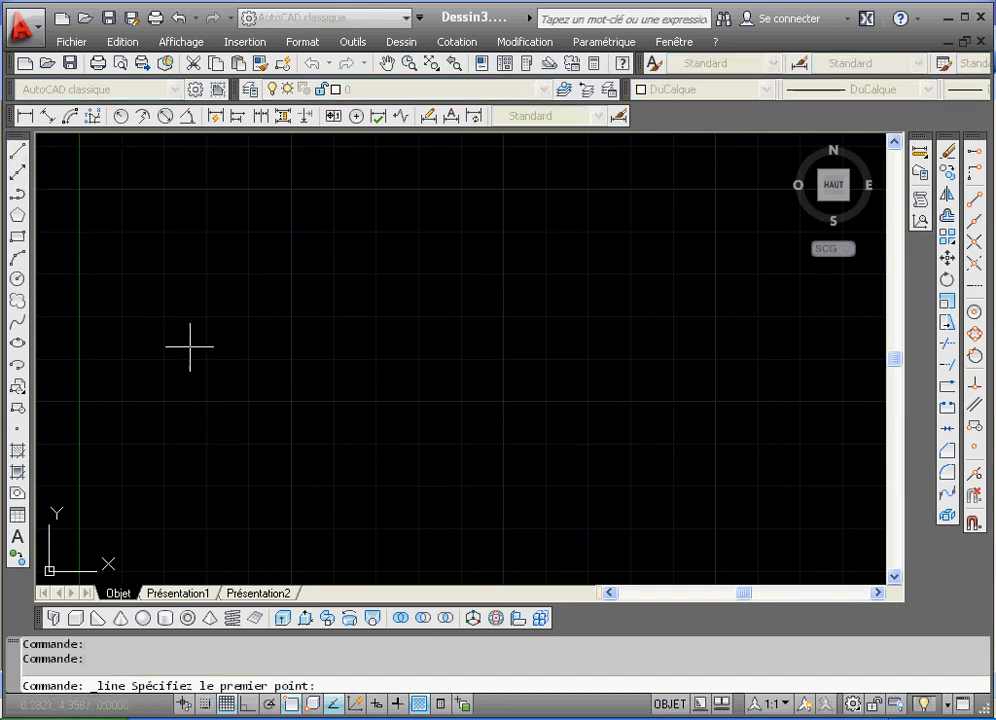
pyautogui.click(145, 429)
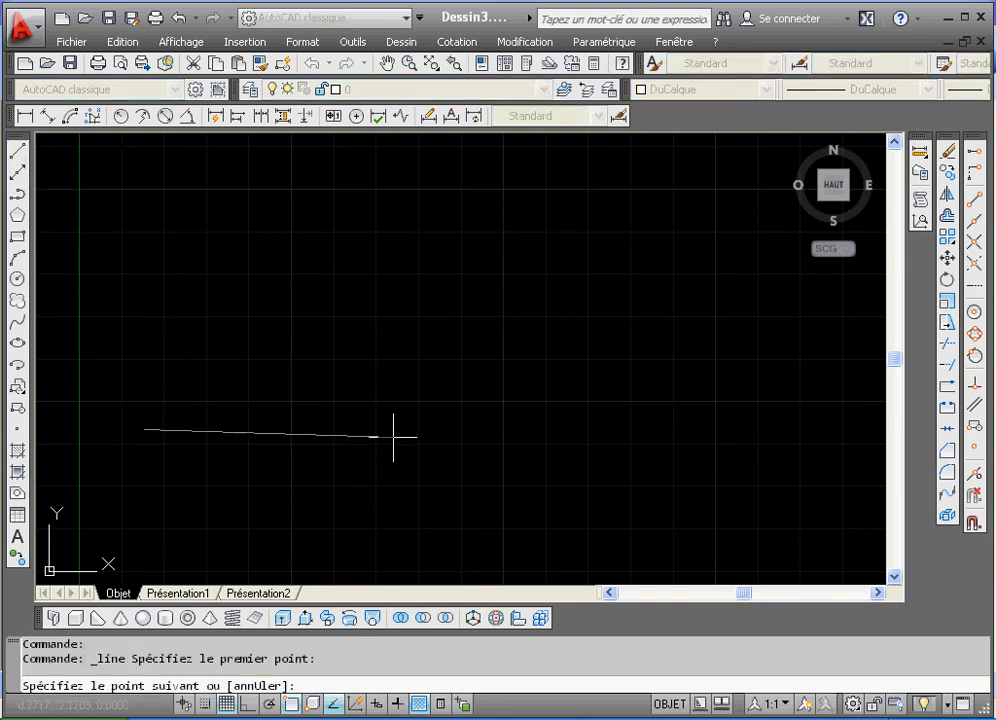
pyautogui.click(247, 704)
pyautogui.click(422, 428)
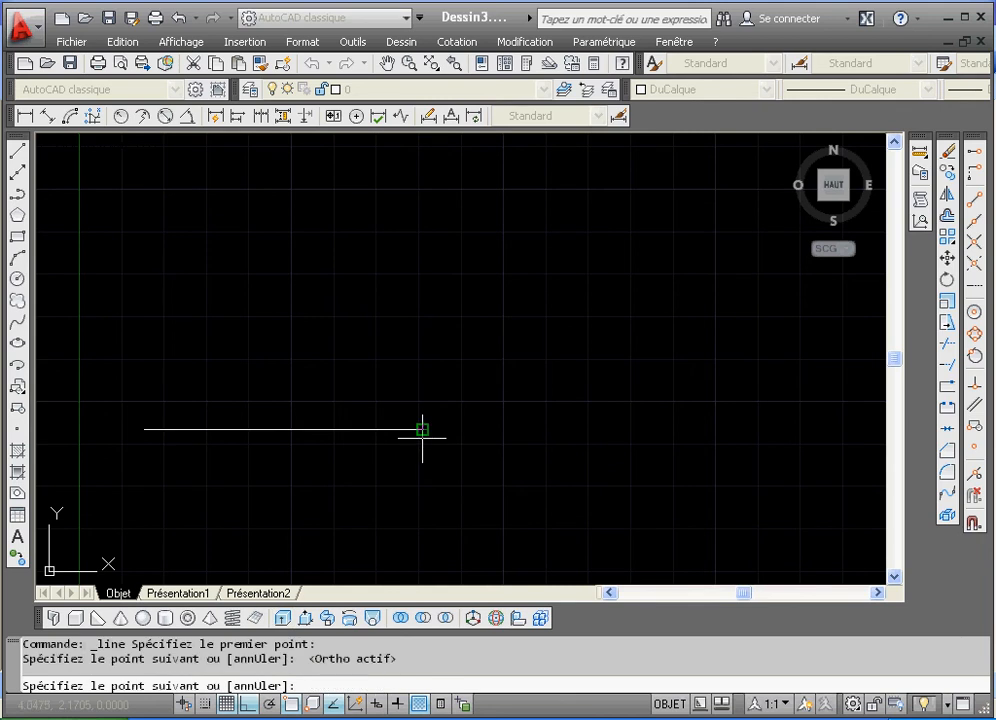
pyautogui.click(422, 336)
pyautogui.click(341, 336)
pyautogui.click(341, 272)
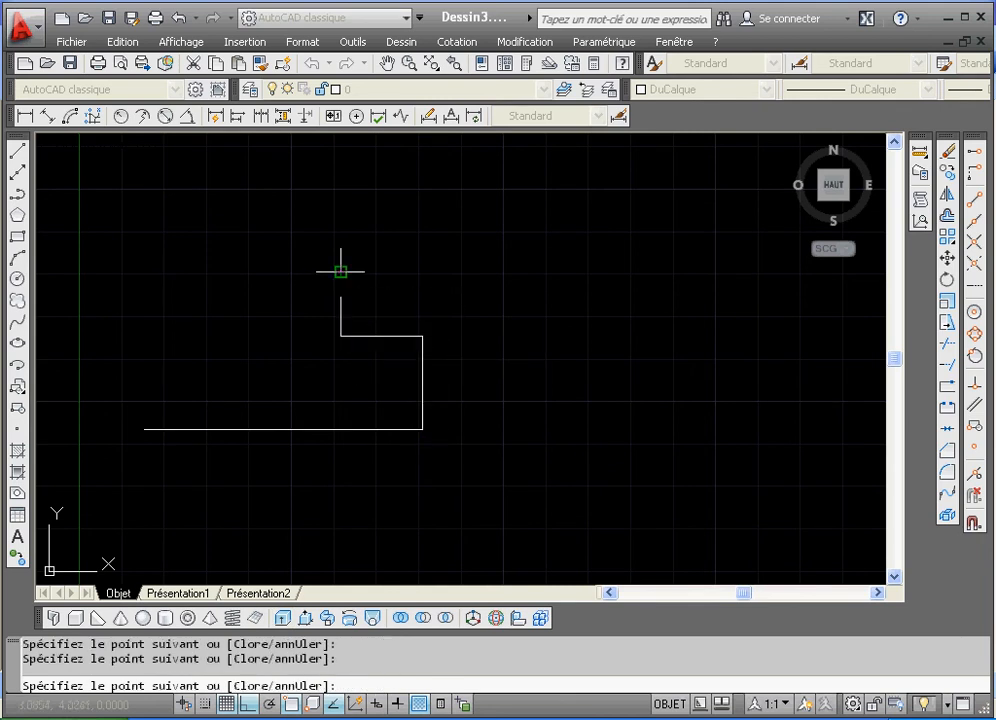
pyautogui.click(297, 272)
pyautogui.click(294, 218)
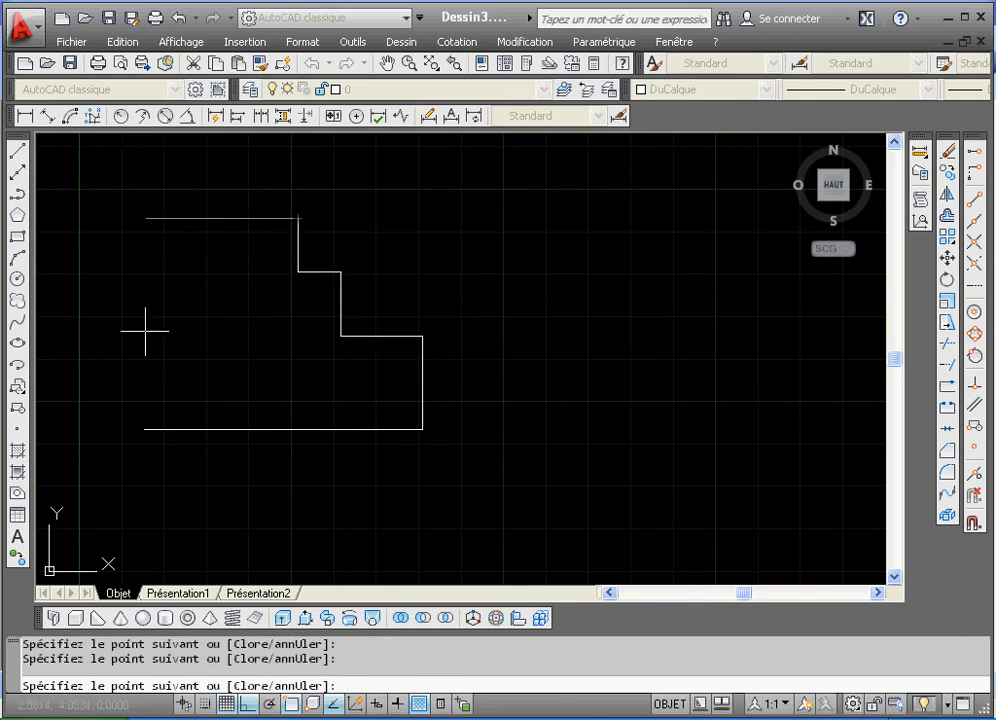
pyautogui.click(145, 426)
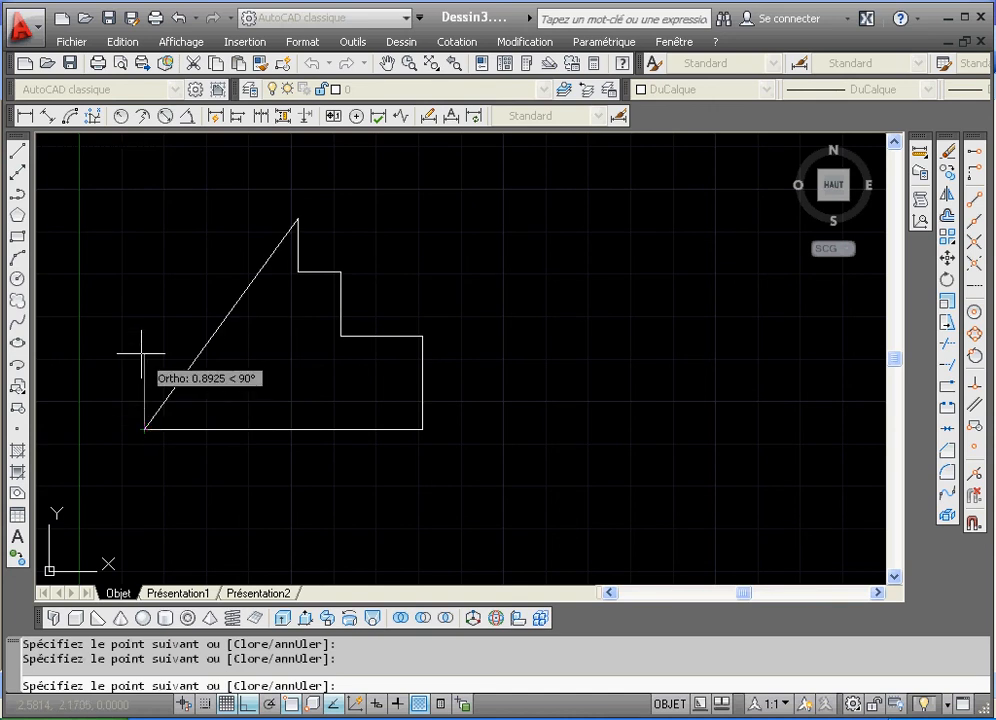
pyautogui.rightClick(141, 353)
pyautogui.click(150, 366)
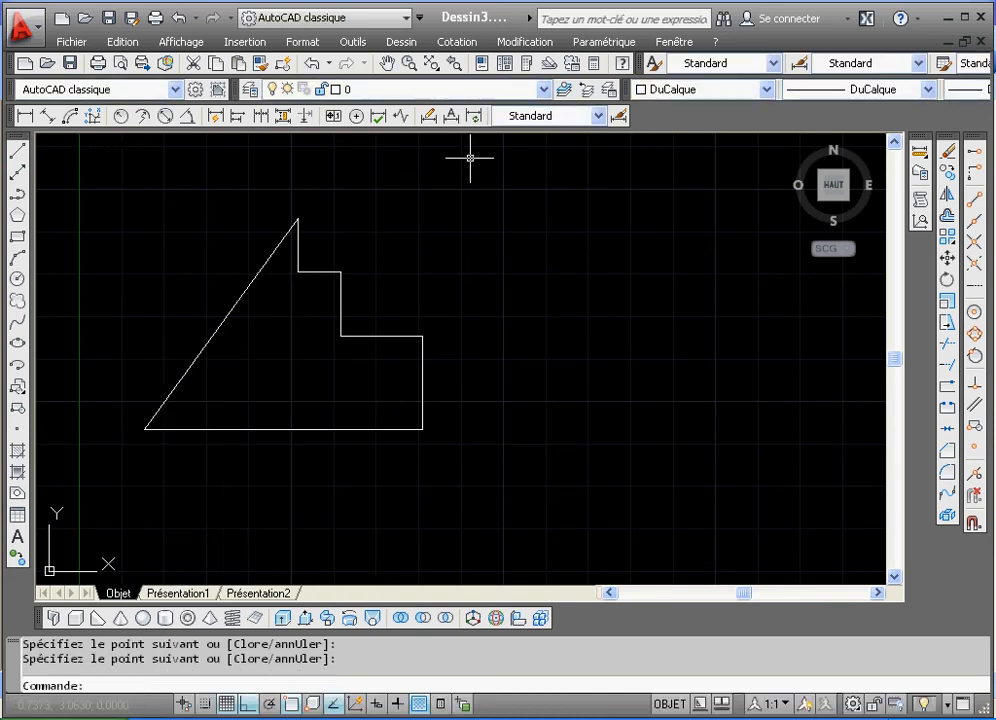
# - Draw a freehand irregular six-sided polygon beside the stepped outline with Ortho off, closing it with the Close option
pyautogui.click(17, 150)
pyautogui.click(459, 322)
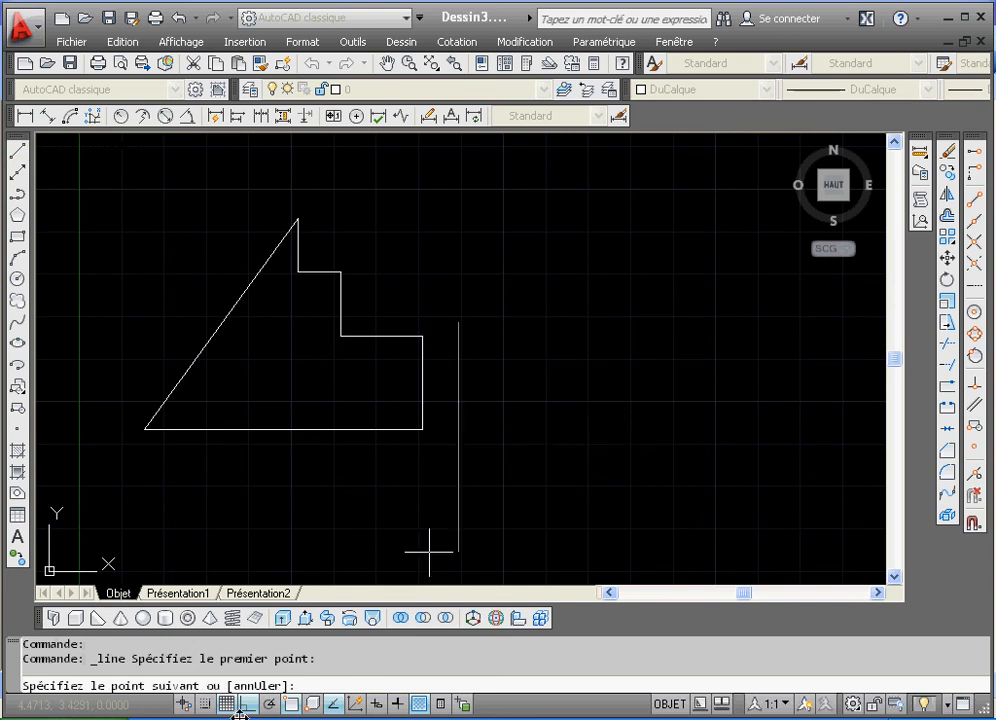
pyautogui.click(199, 705)
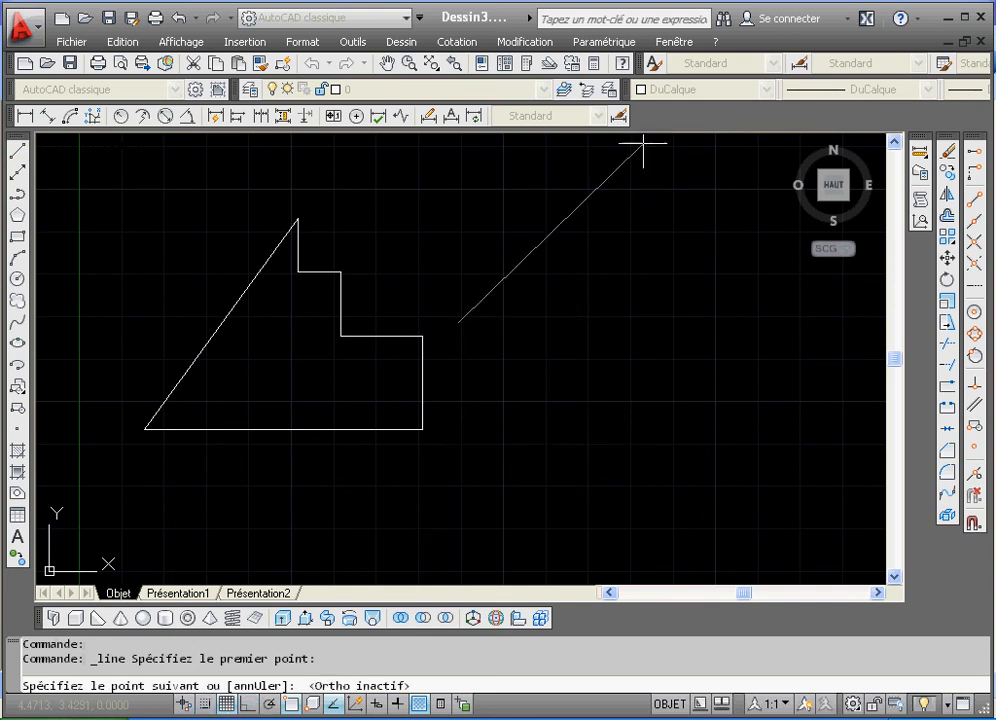
pyautogui.click(648, 186)
pyautogui.click(783, 277)
pyautogui.click(797, 443)
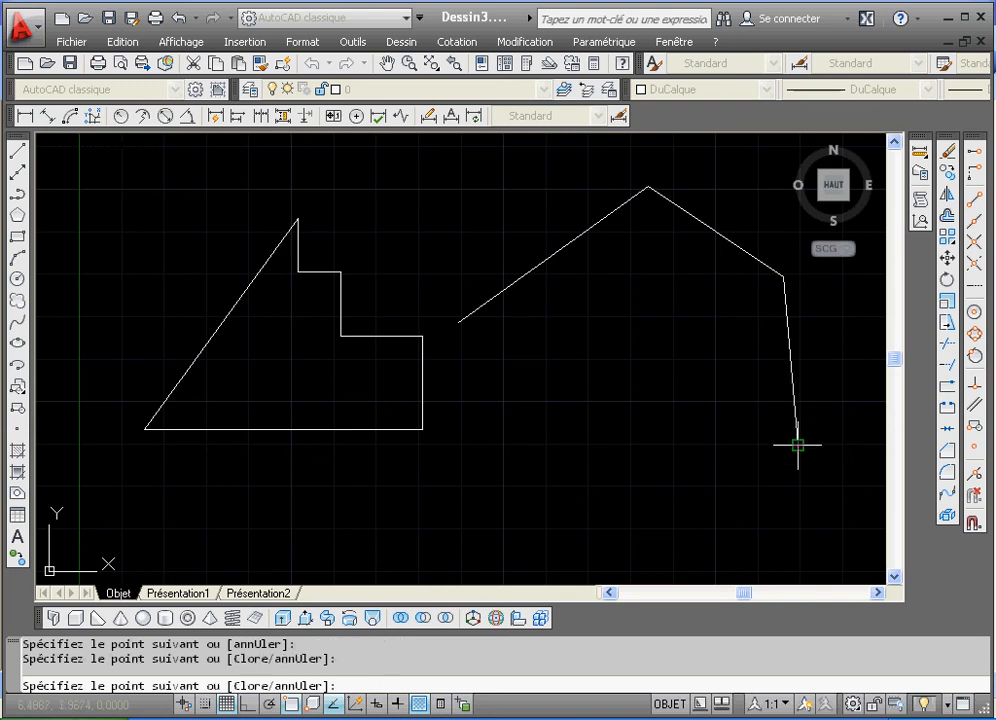
pyautogui.click(728, 517)
pyautogui.click(578, 565)
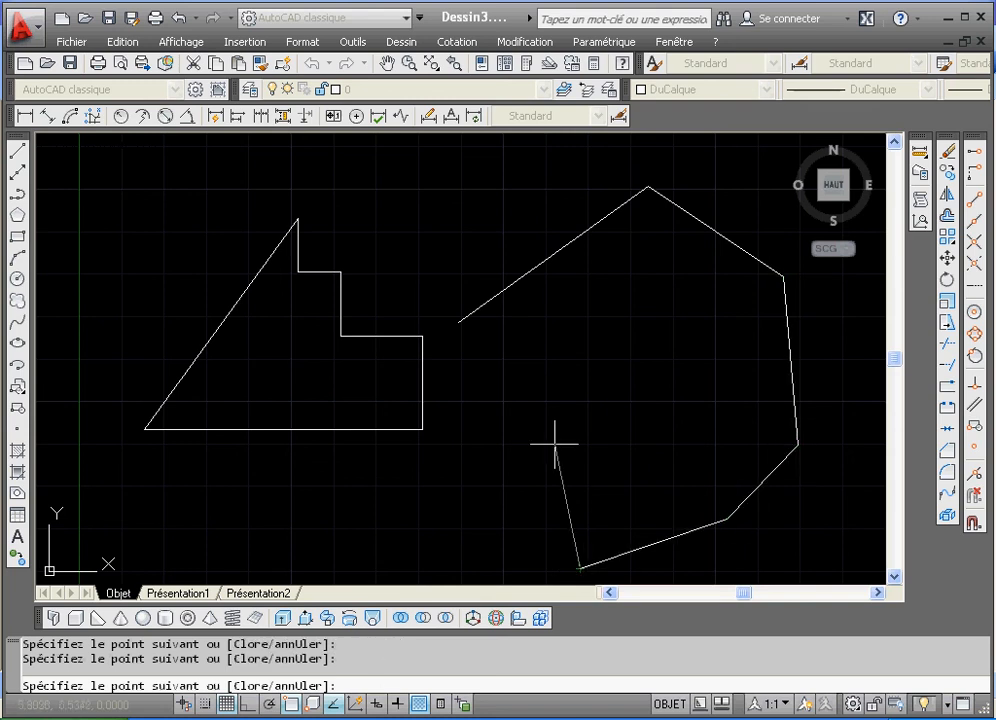
pyautogui.rightClick(555, 445)
pyautogui.click(593, 525)
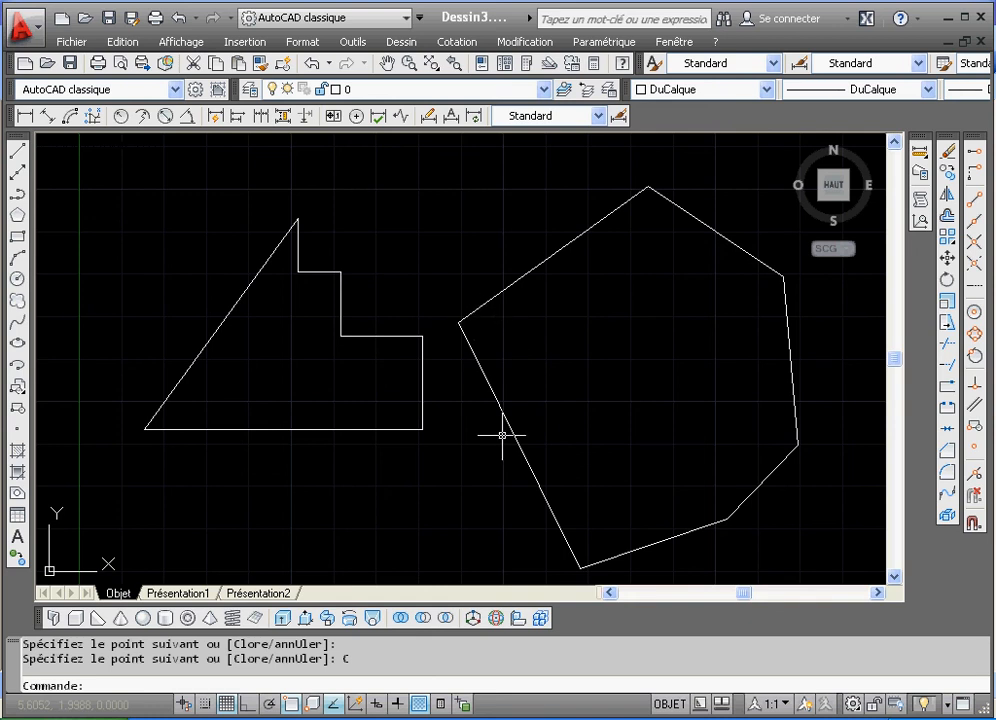
# - Select all lines of the stepped outline and the six-sided polygon and erase them
pyautogui.click(502, 434)
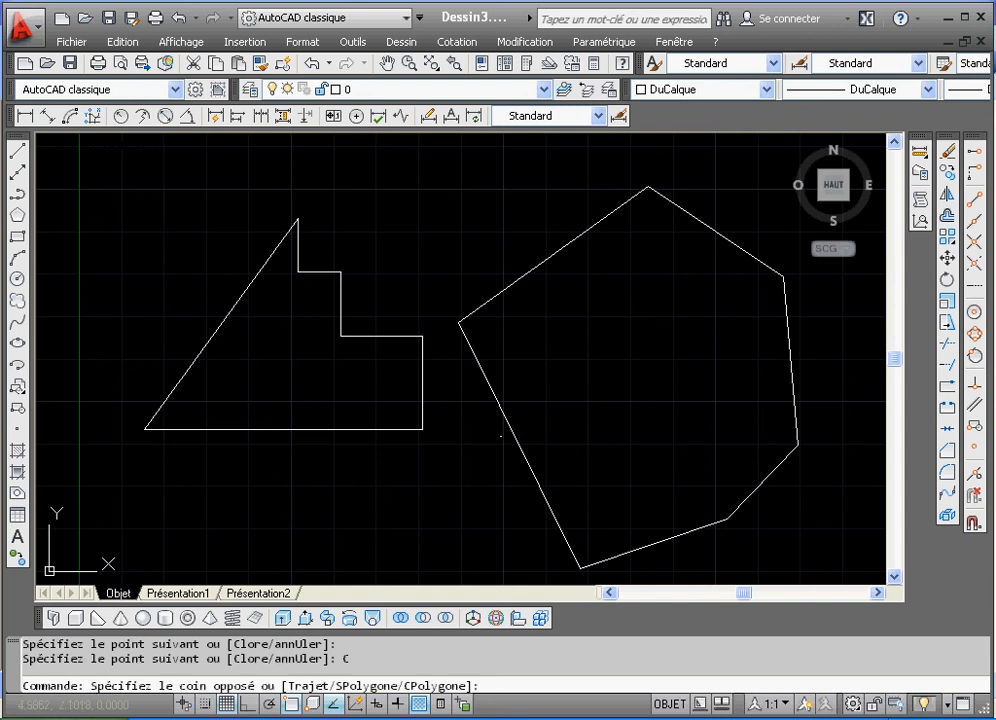
pyautogui.click(462, 462)
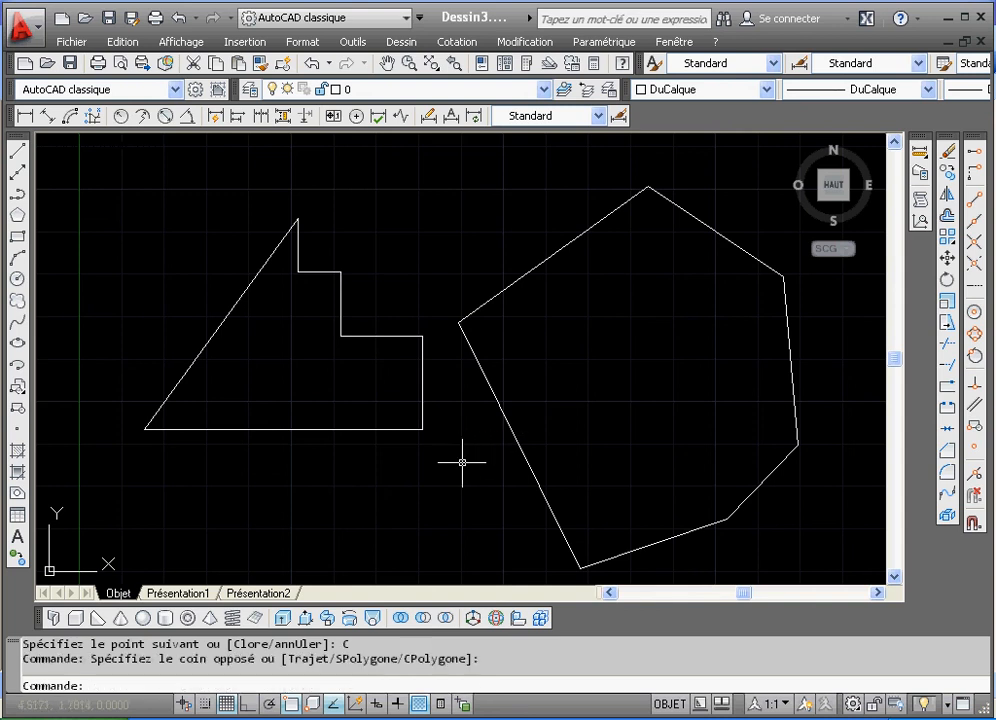
pyautogui.click(695, 215)
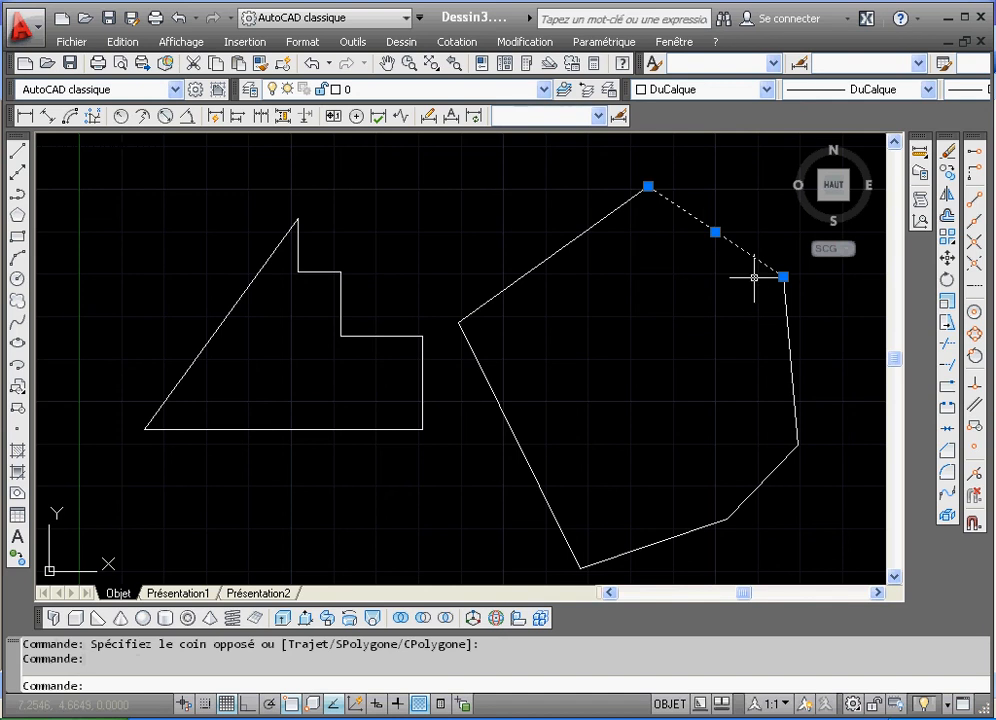
pyautogui.click(805, 270)
pyautogui.click(718, 347)
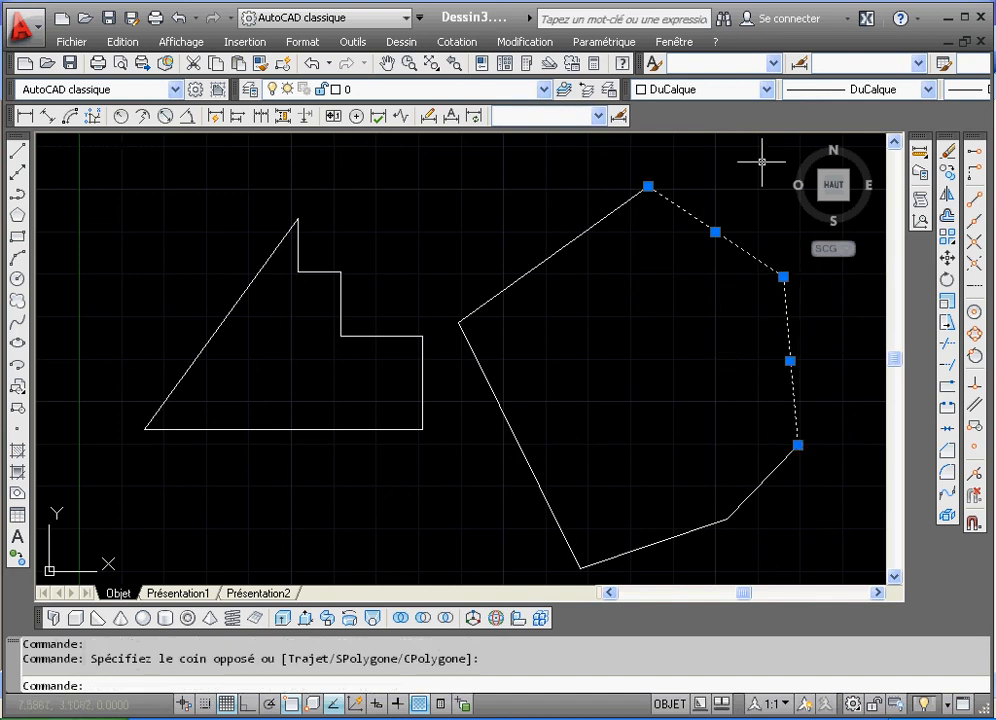
pyautogui.click(754, 168)
pyautogui.click(107, 560)
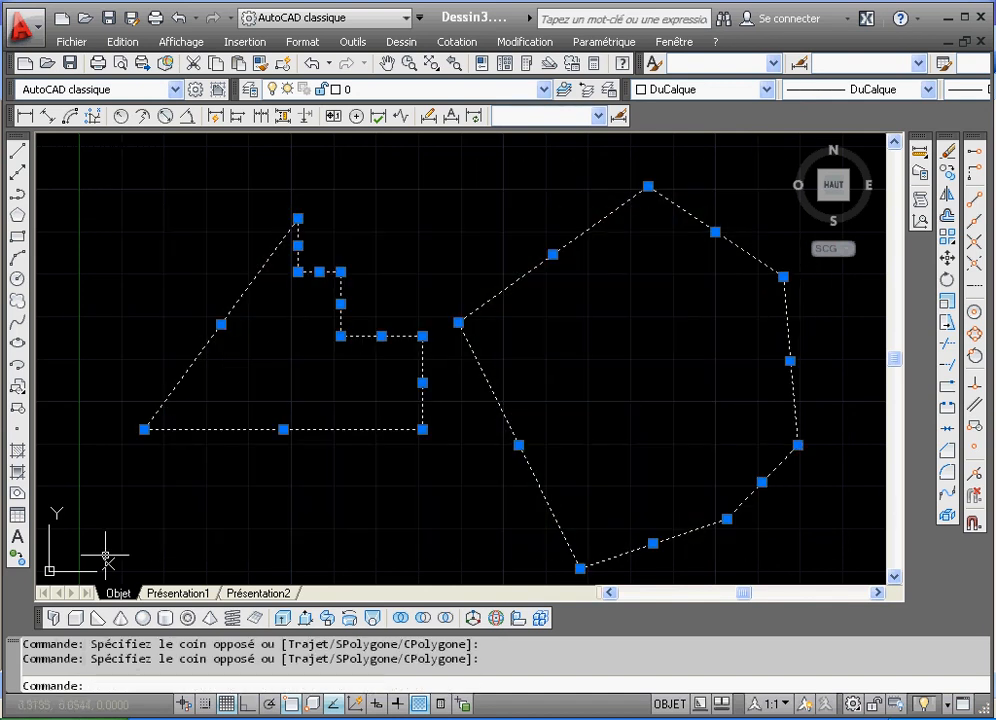
pyautogui.click(947, 151)
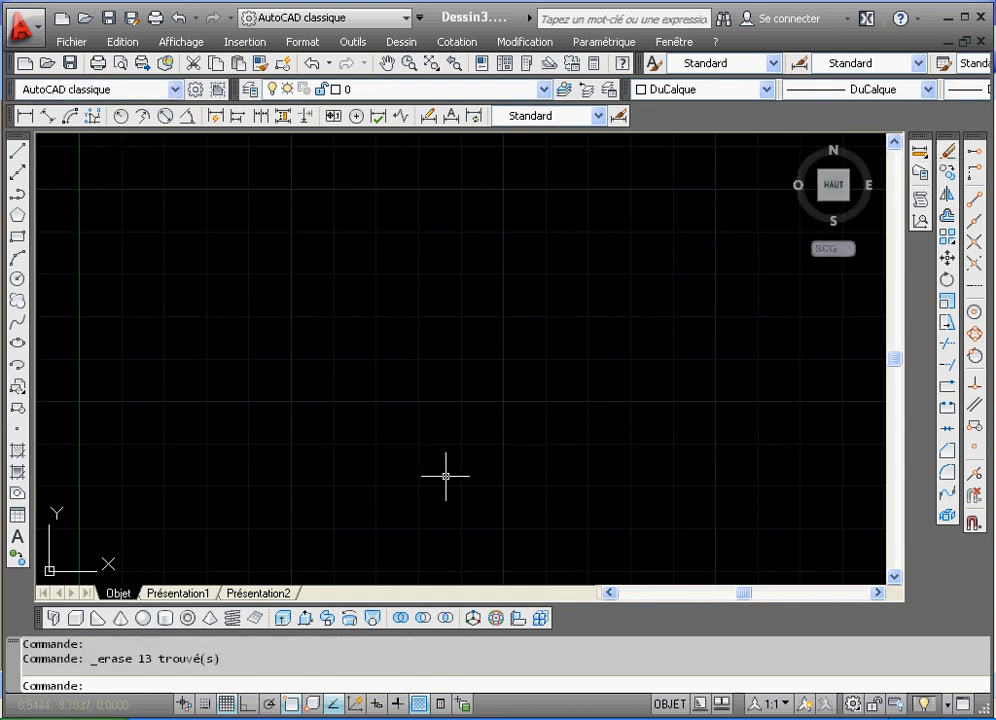